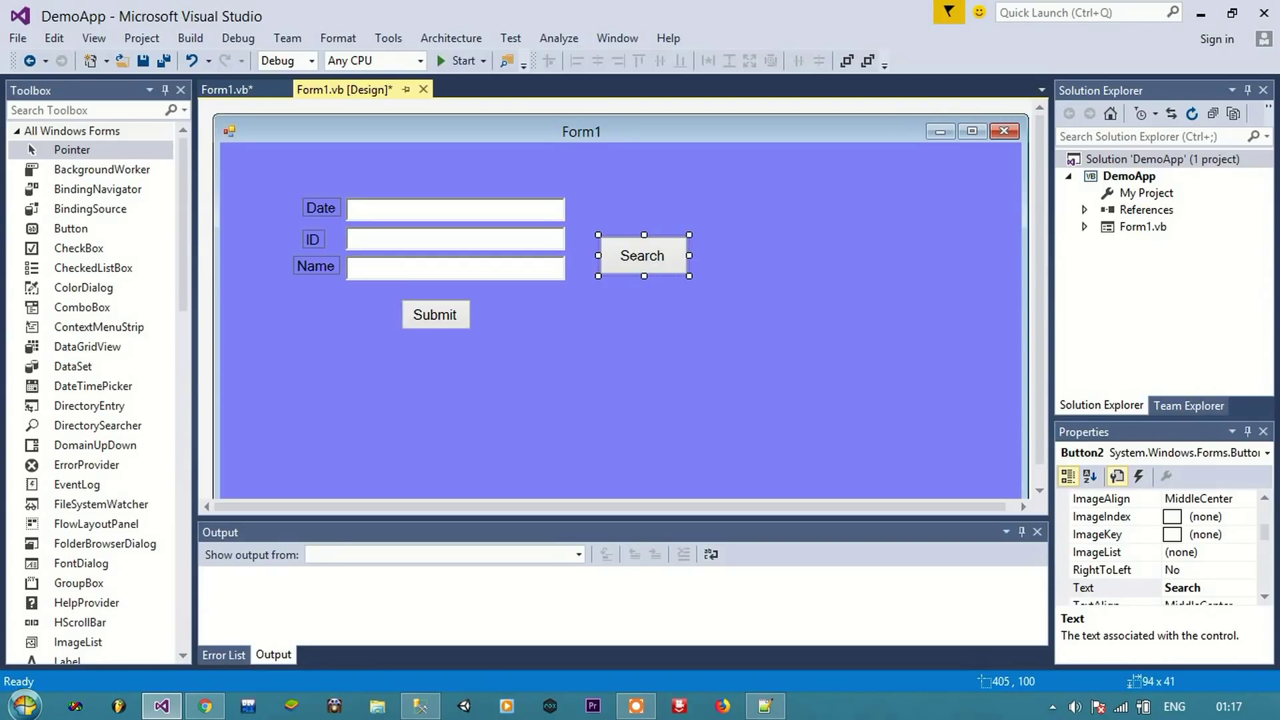
Step: Select the DemoApp project in Solution Explorer
left_click(1128, 176)
Step: Add a blank Windows Form item named Form2.vb to DemoApp via Add New Item
right_click(1117, 176)
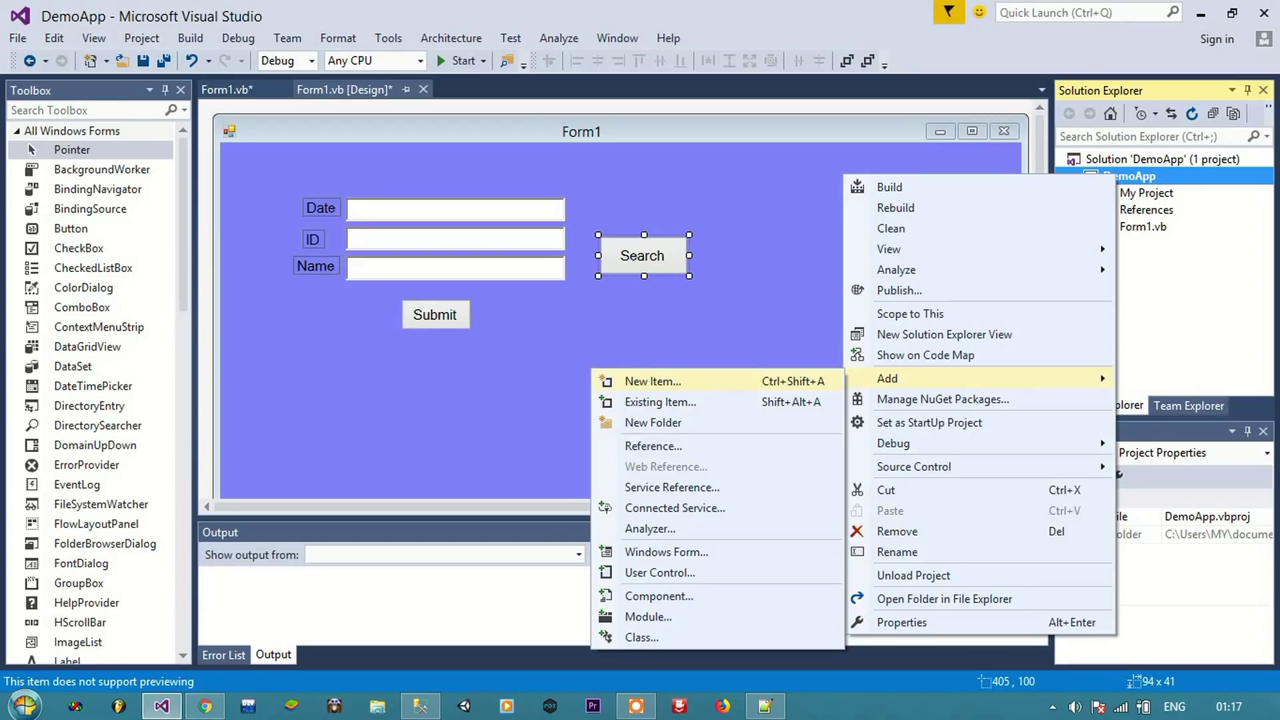
key("Escape")
key("Escape")
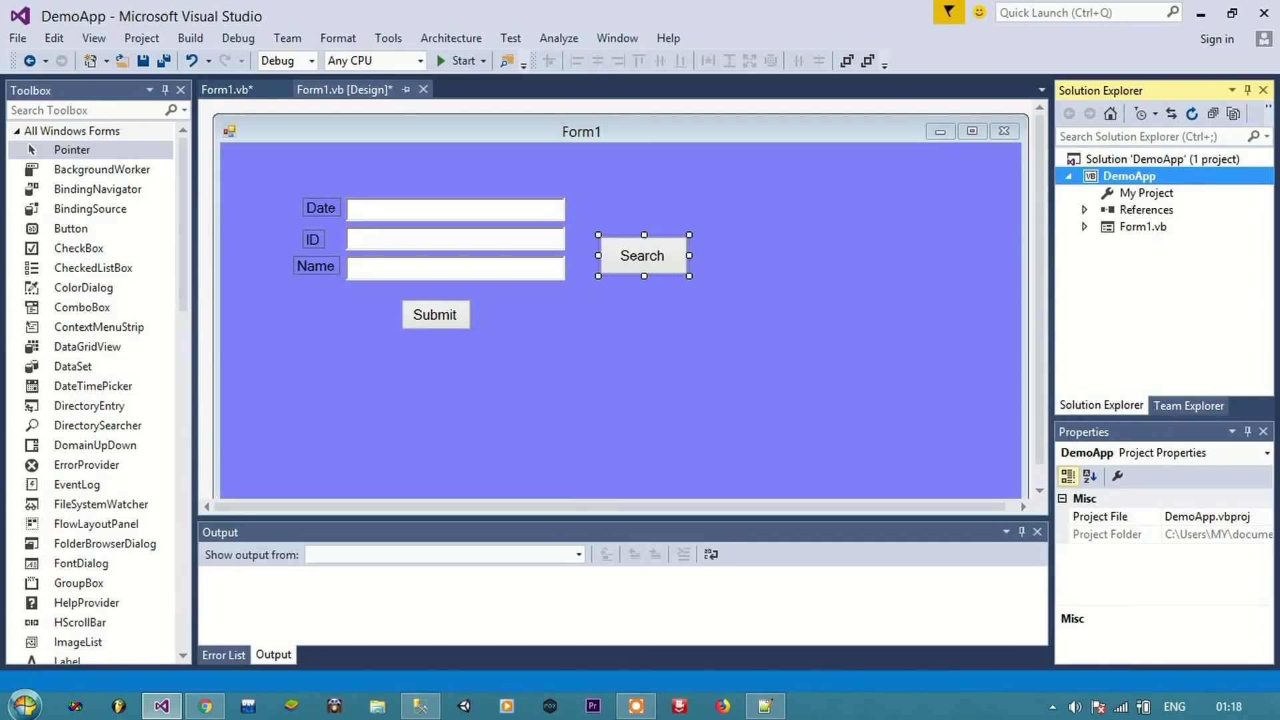
key("ctrl+shift+a")
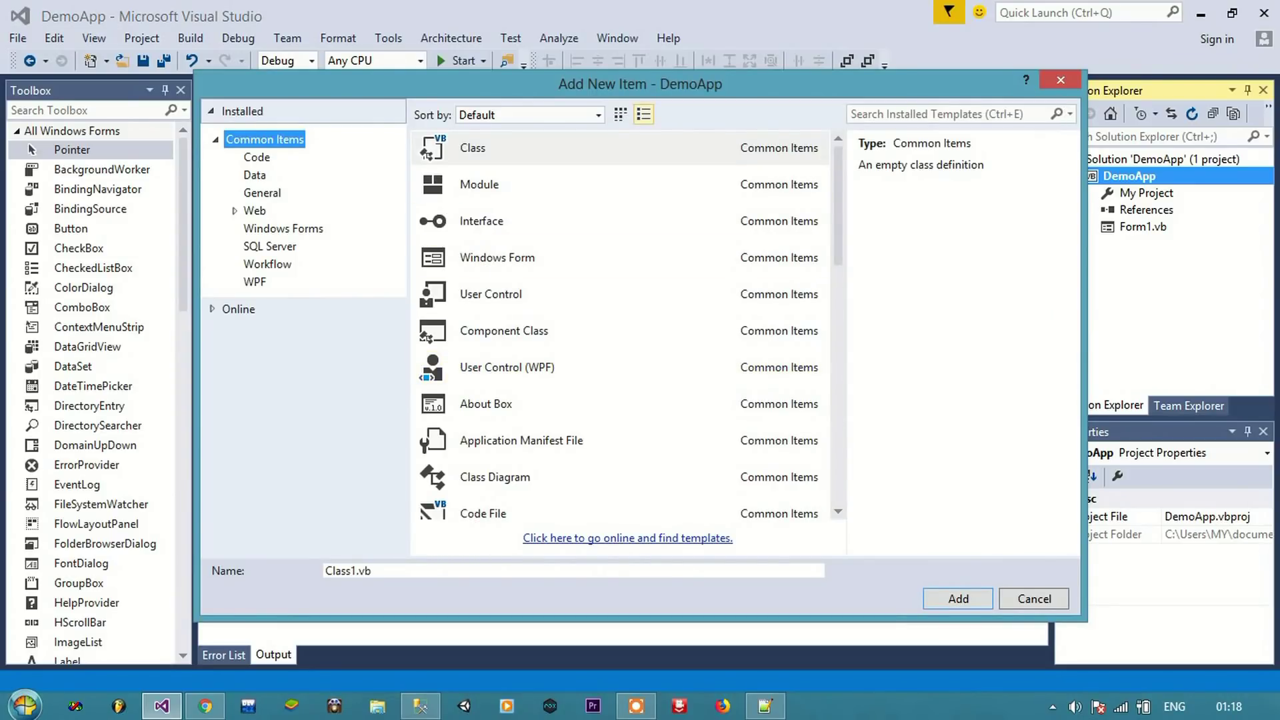
left_click(495, 152)
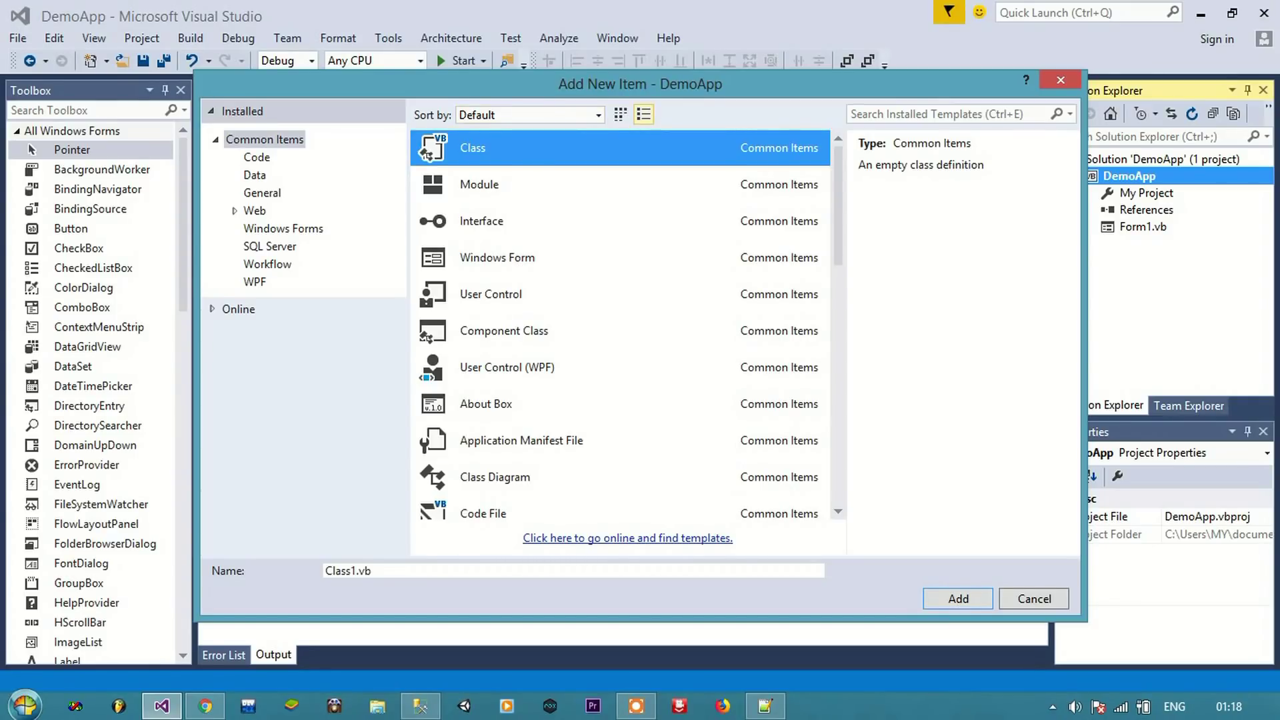
left_click(498, 257)
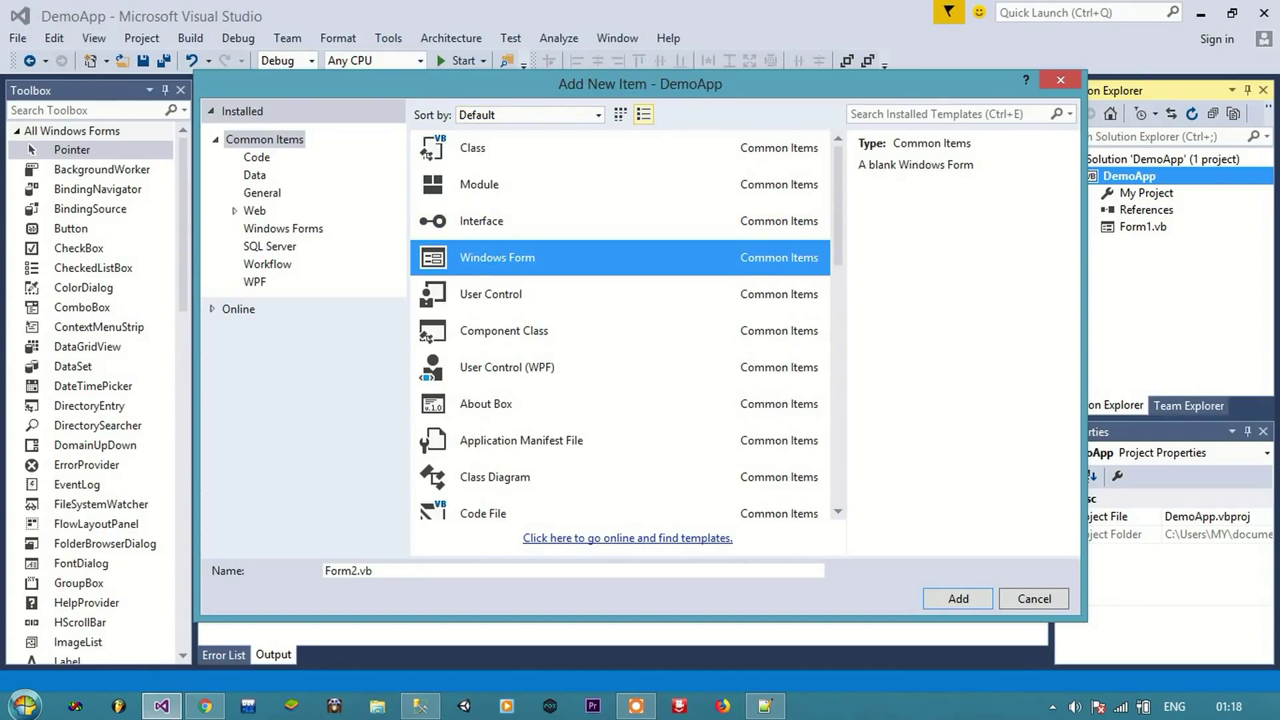
key("Escape")
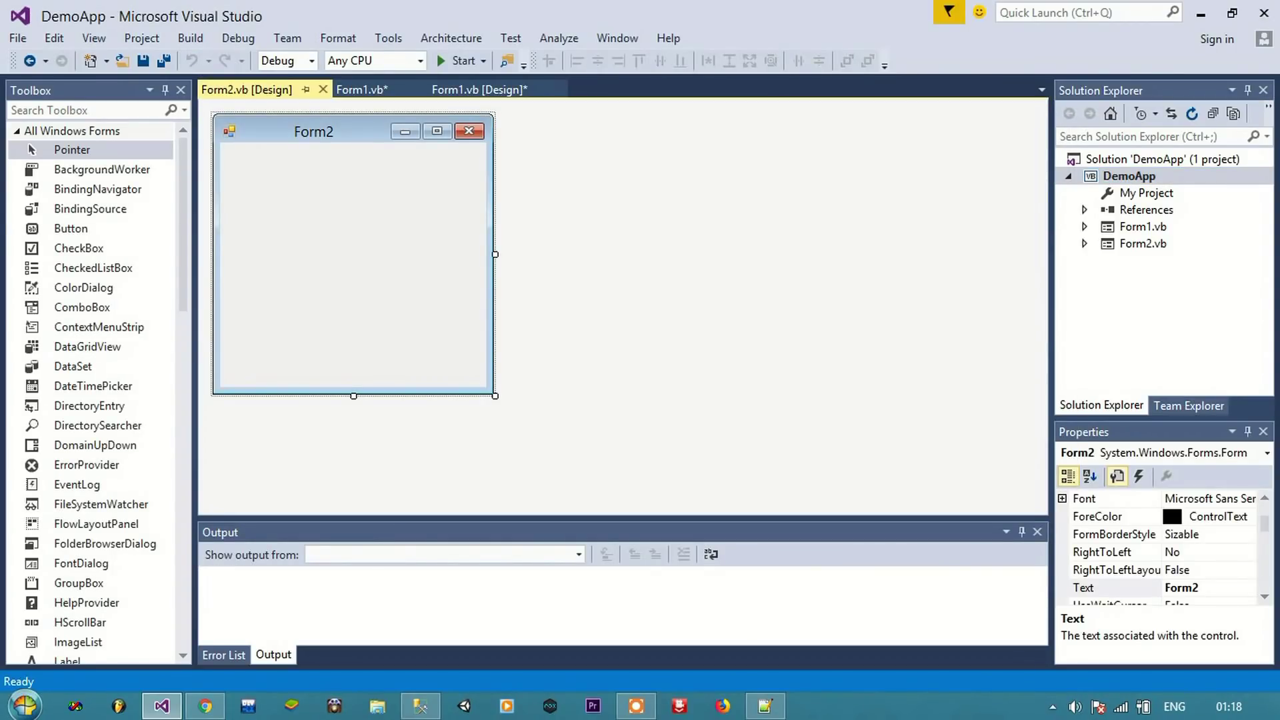
Step: Widen Form2 and place a DataGridView stretched across the form's upper area
left_click_drag(495, 254, 841, 254)
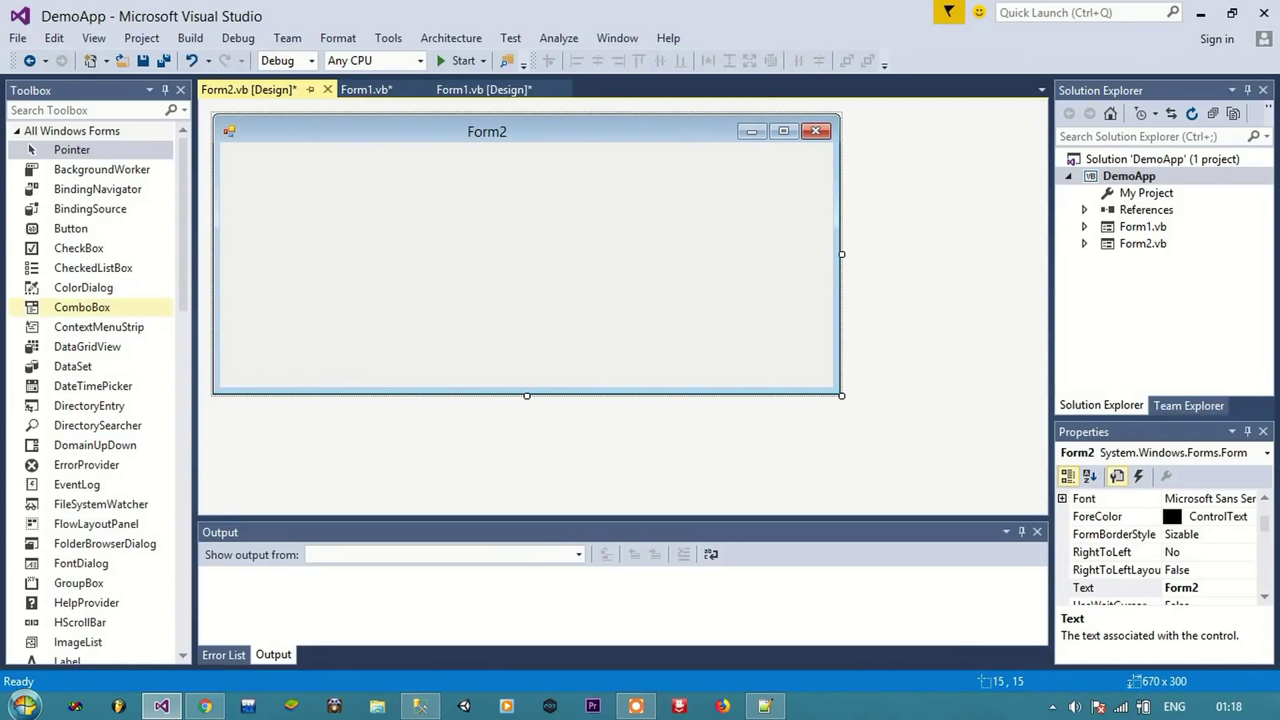
left_click(88, 346)
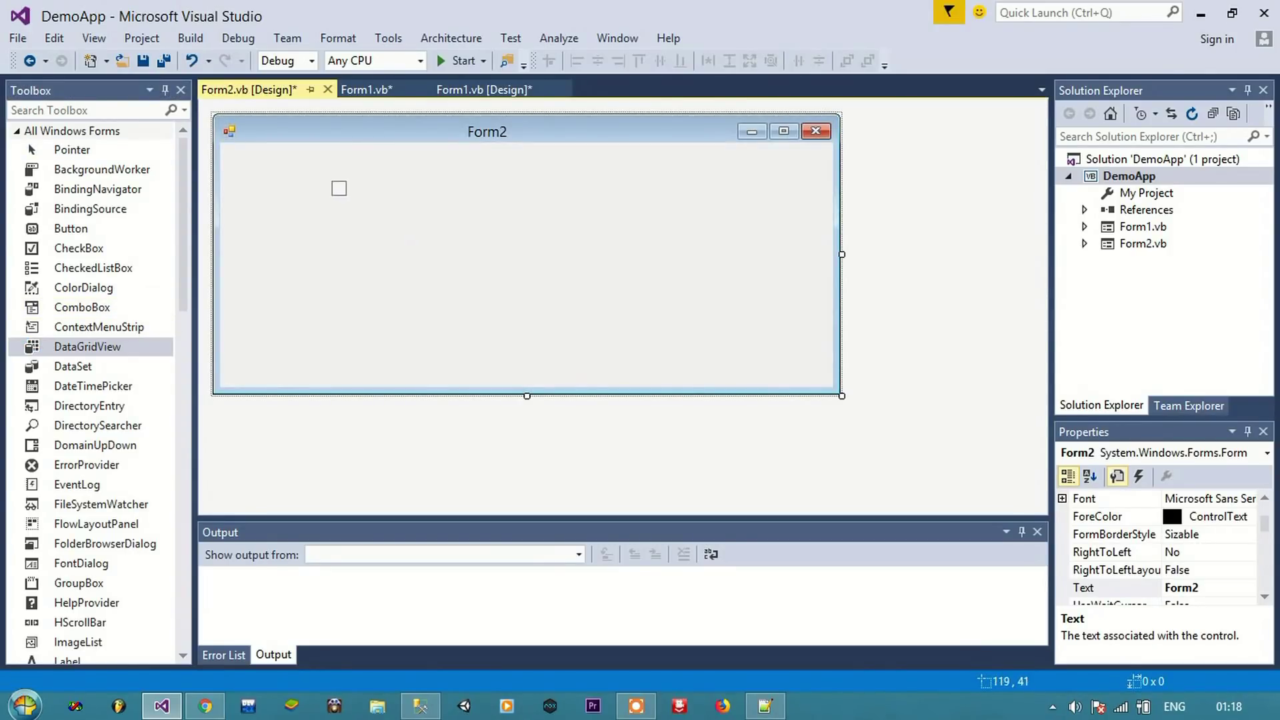
left_click(285, 171)
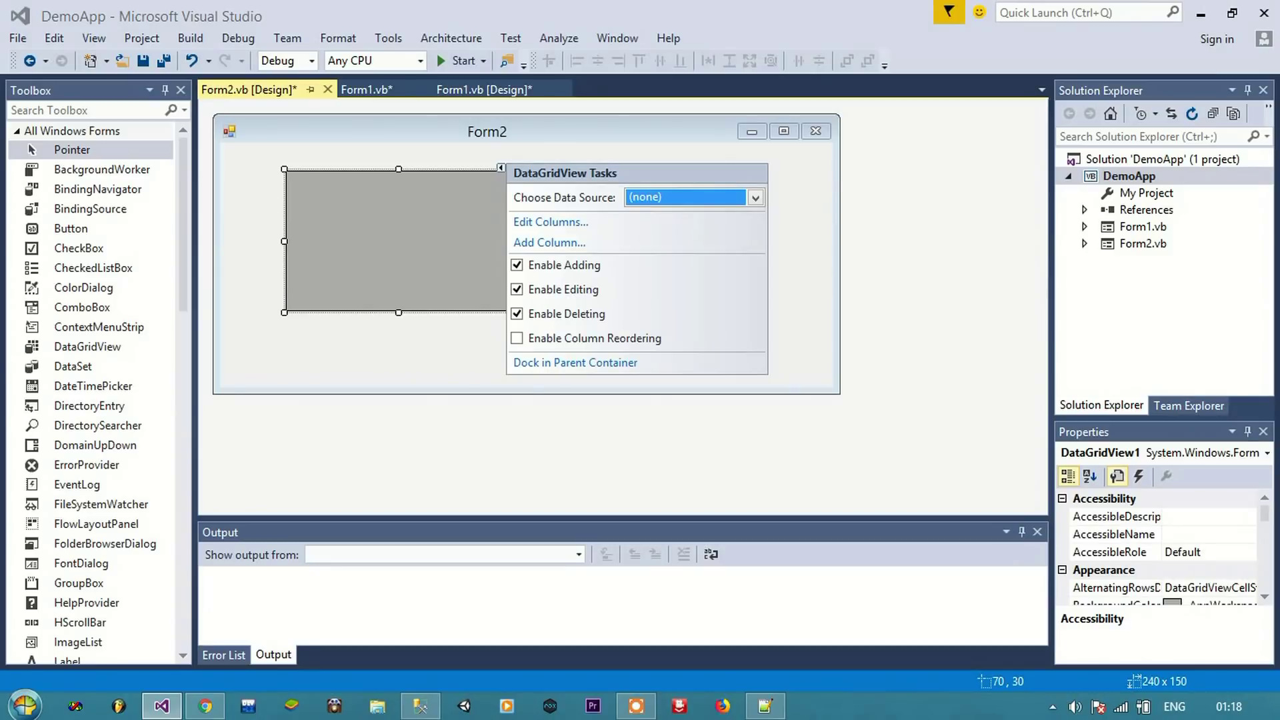
left_click_drag(399, 170, 398, 152)
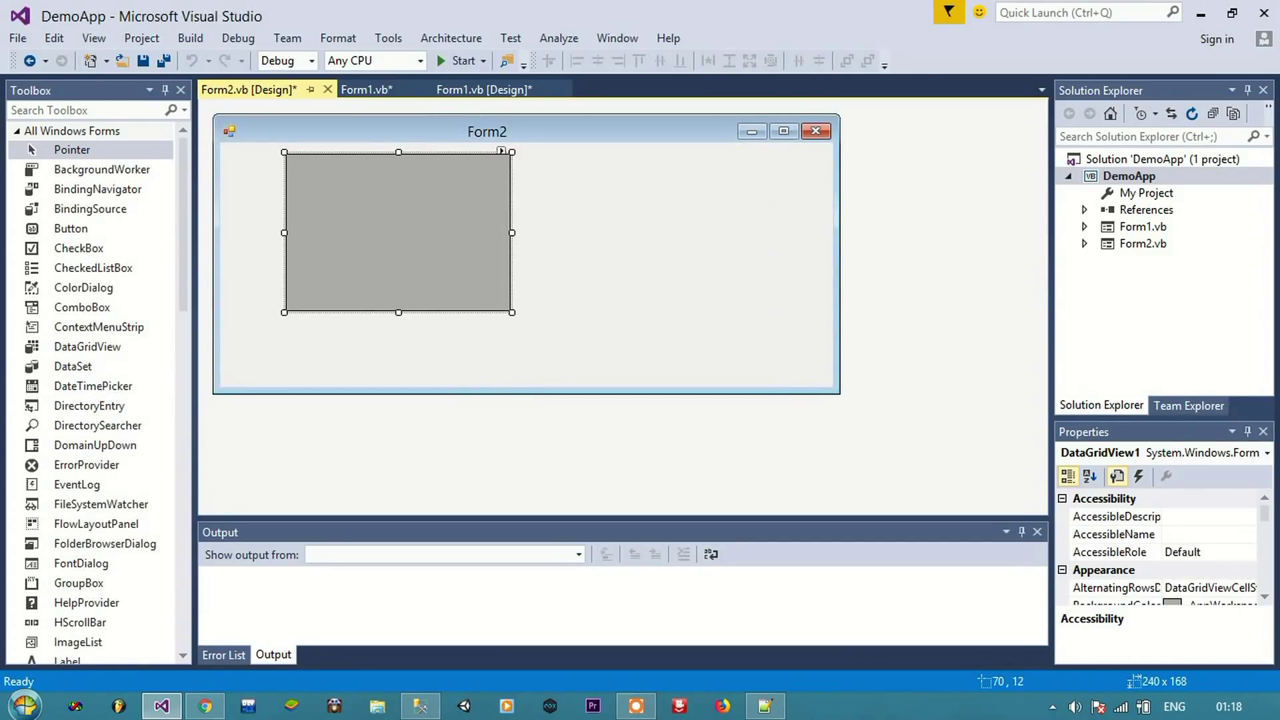
left_click_drag(512, 232, 768, 232)
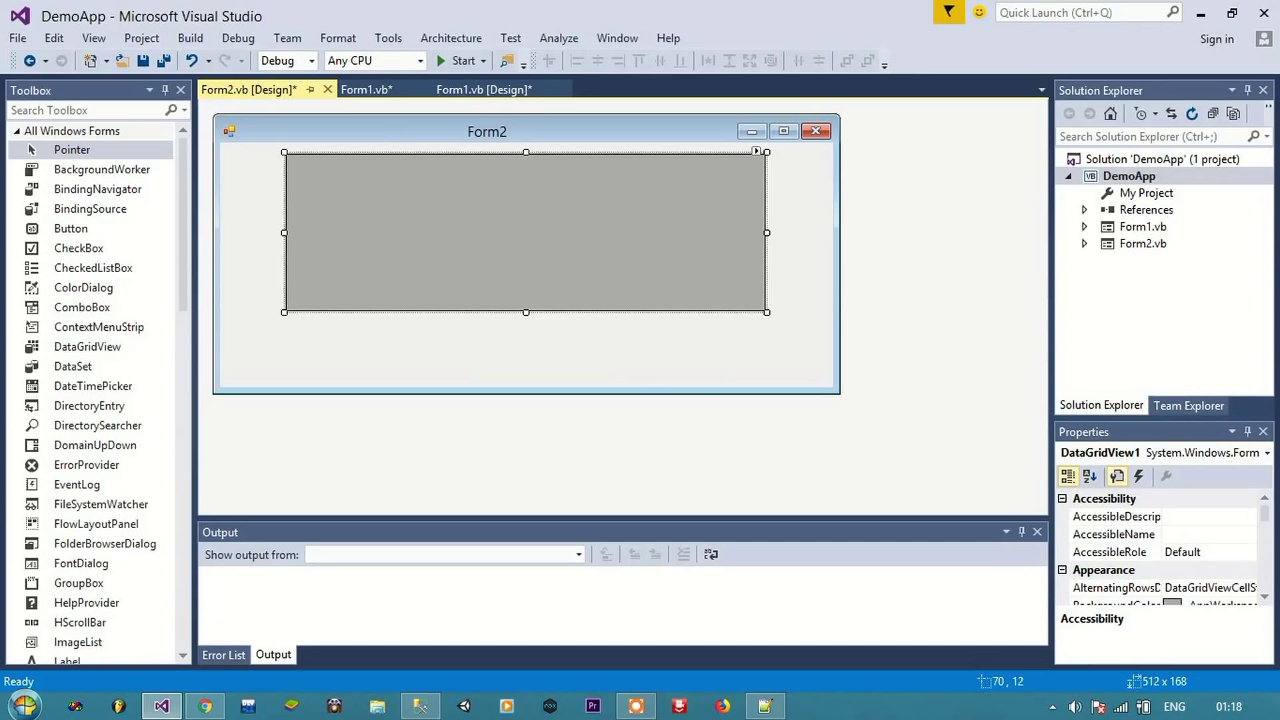
left_click_drag(285, 232, 267, 232)
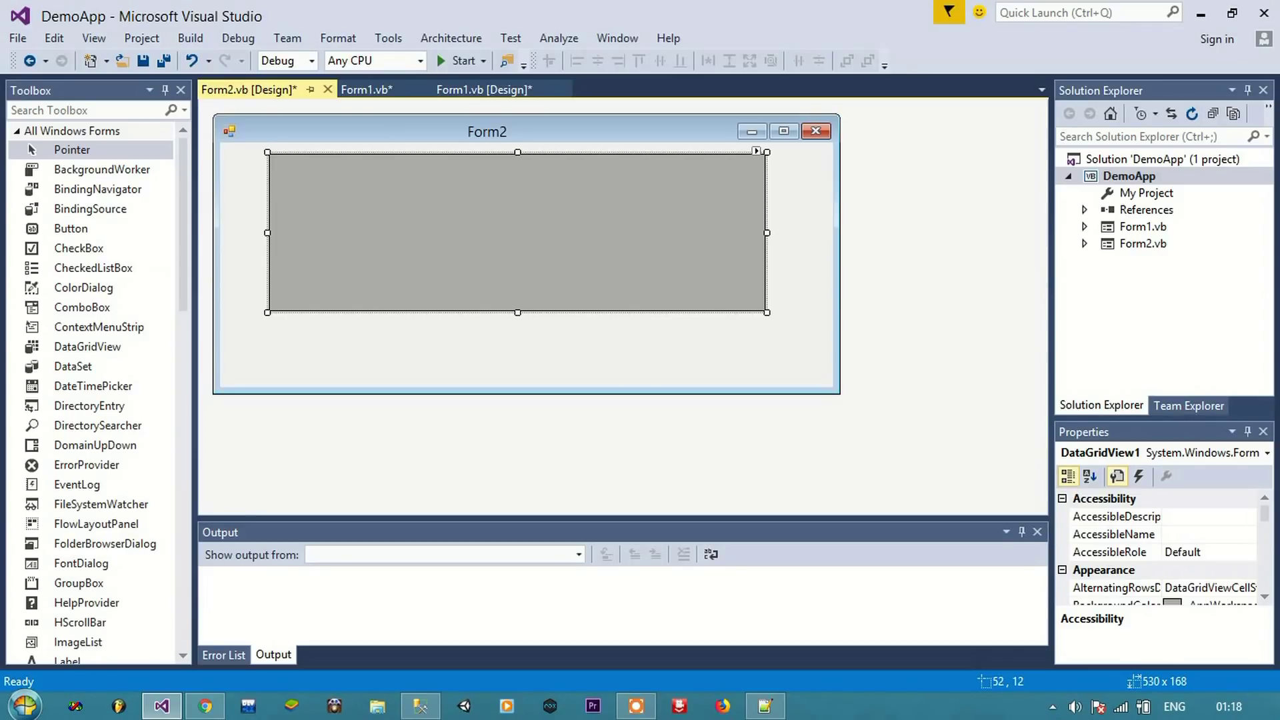
Step: Place a Button below the grid and set its Text property to Excel
left_click(70, 228)
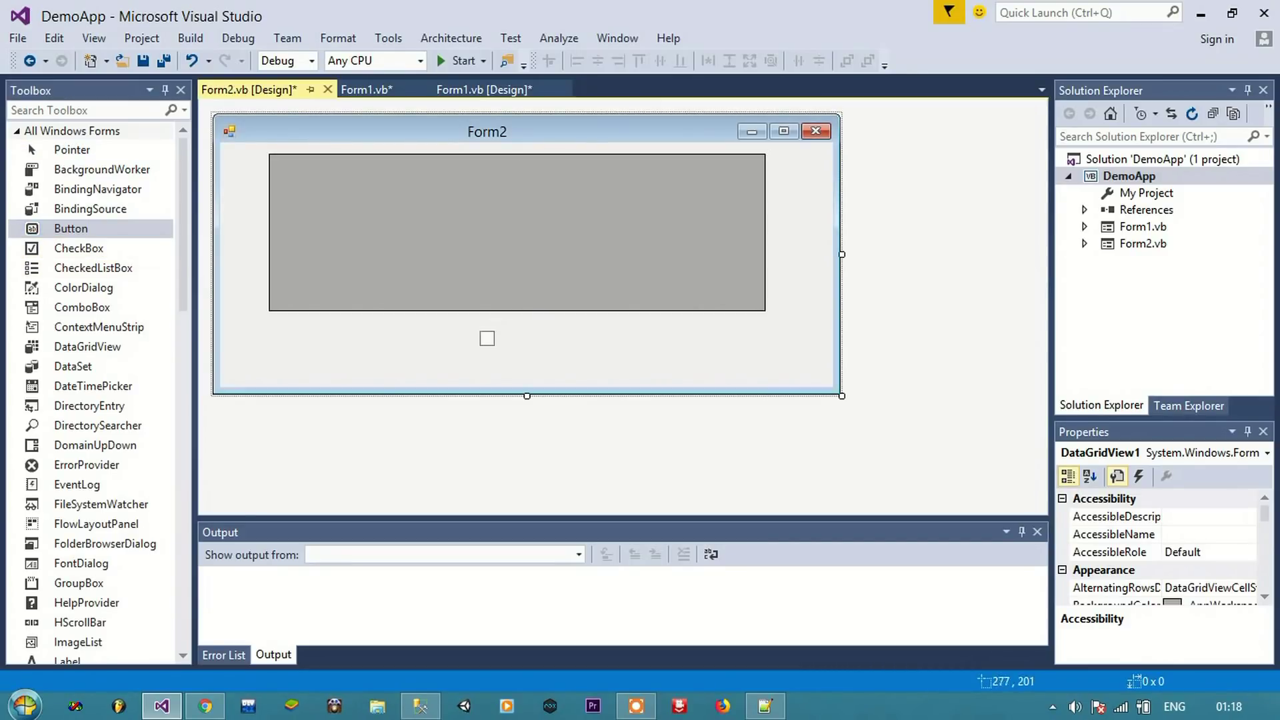
left_click(473, 341)
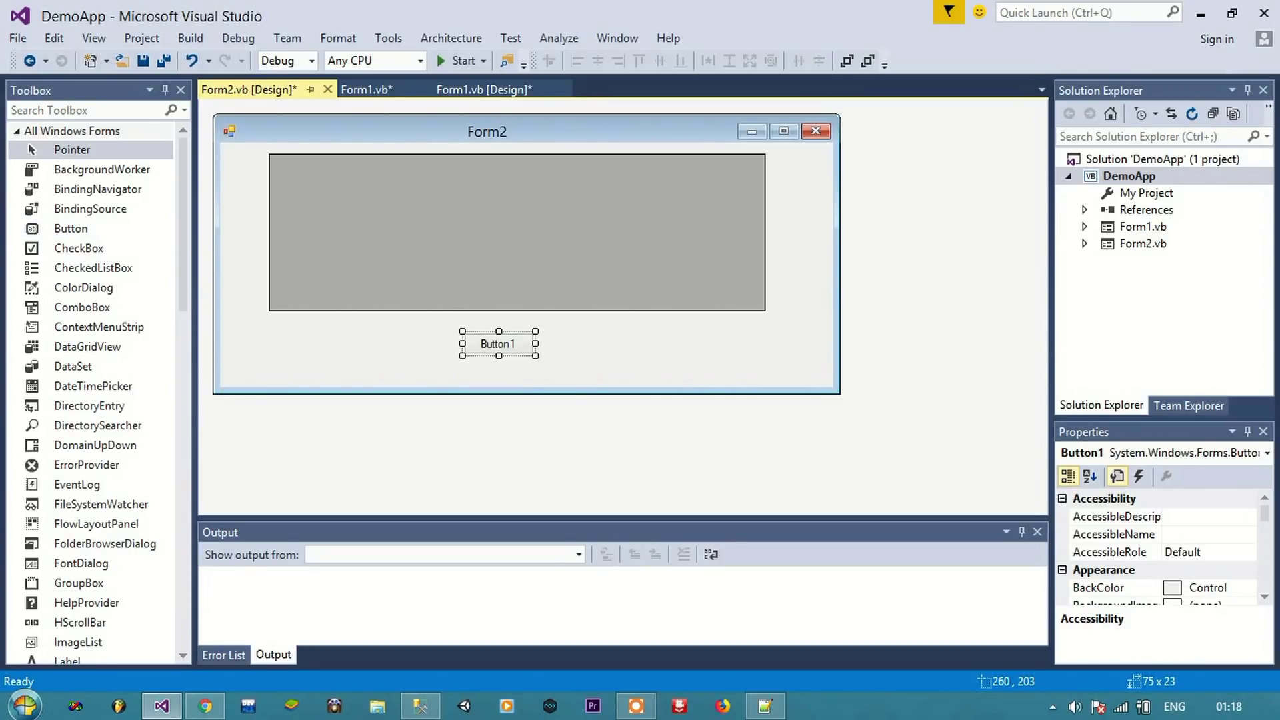
left_click(1265, 561)
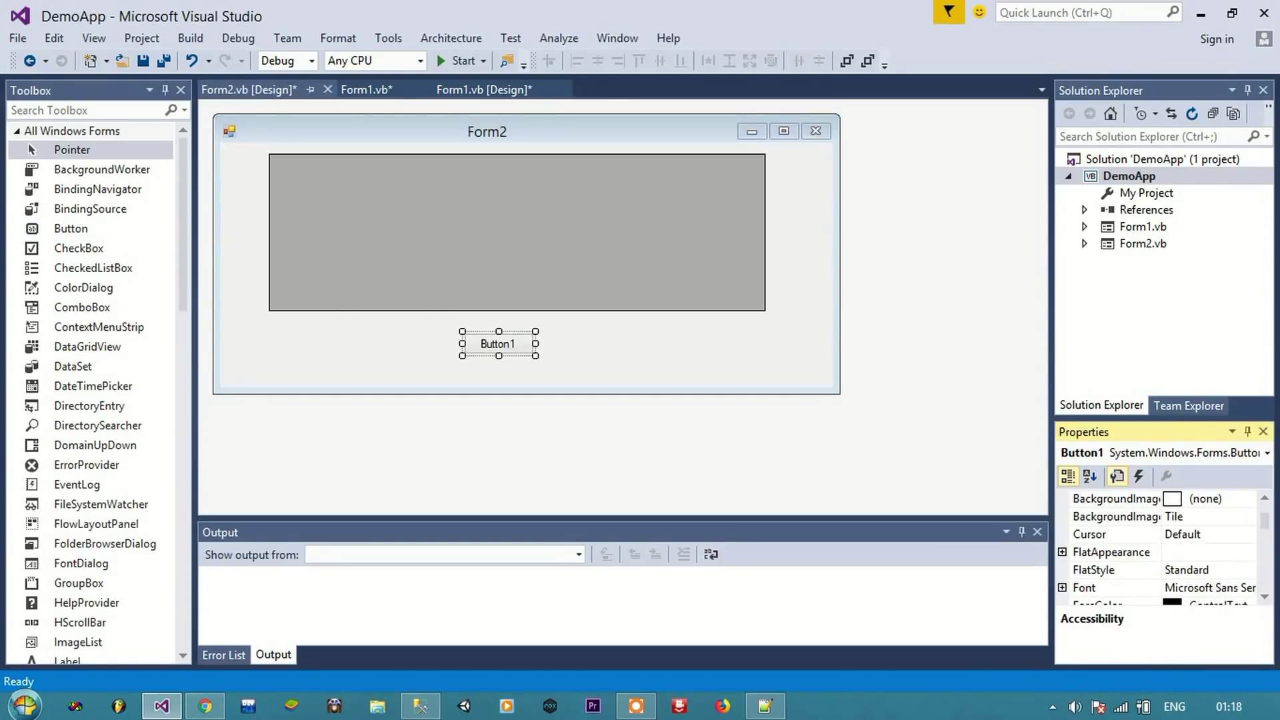
left_click(1265, 560)
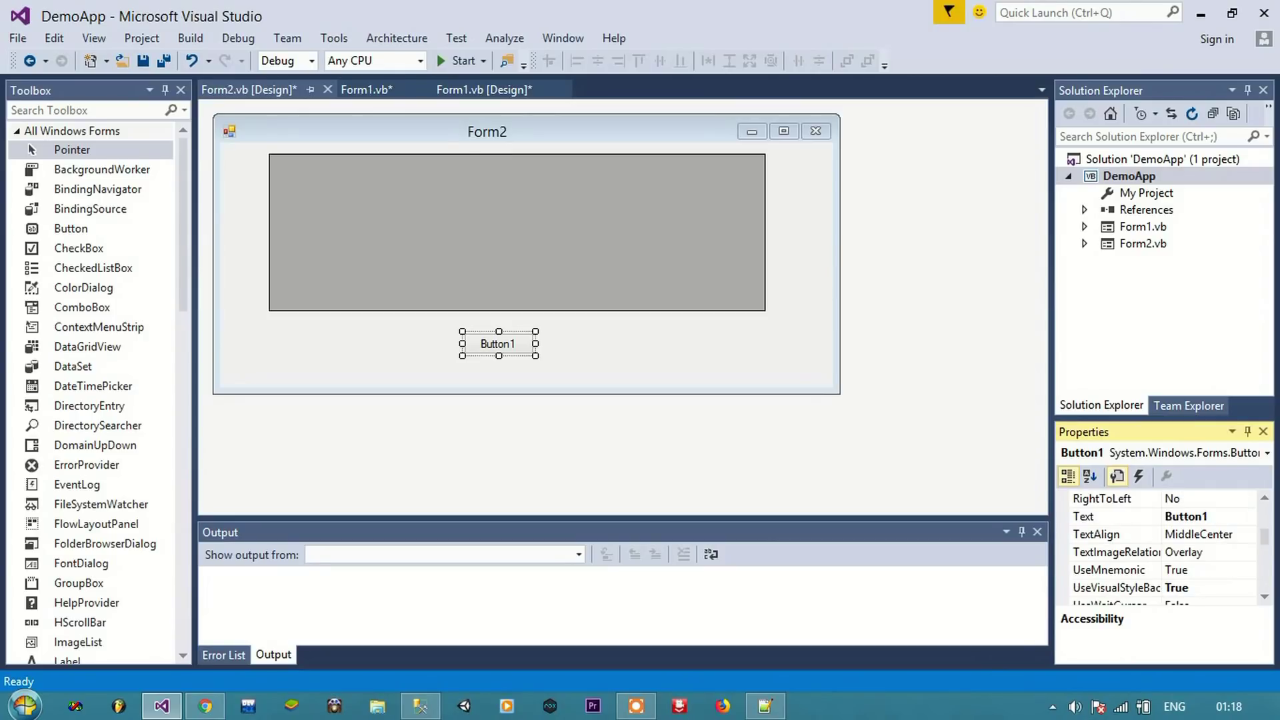
left_click(1186, 516)
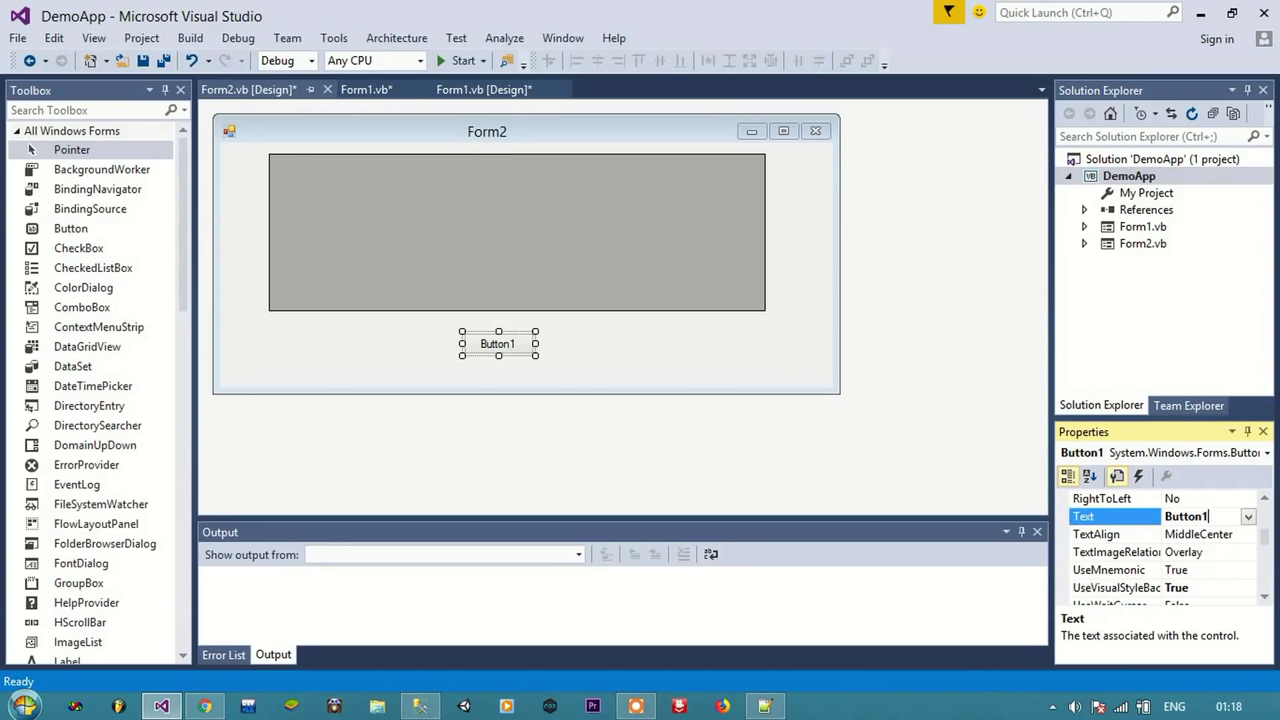
double_click(1186, 517)
type("Ex")
type("cel")
left_click(651, 370)
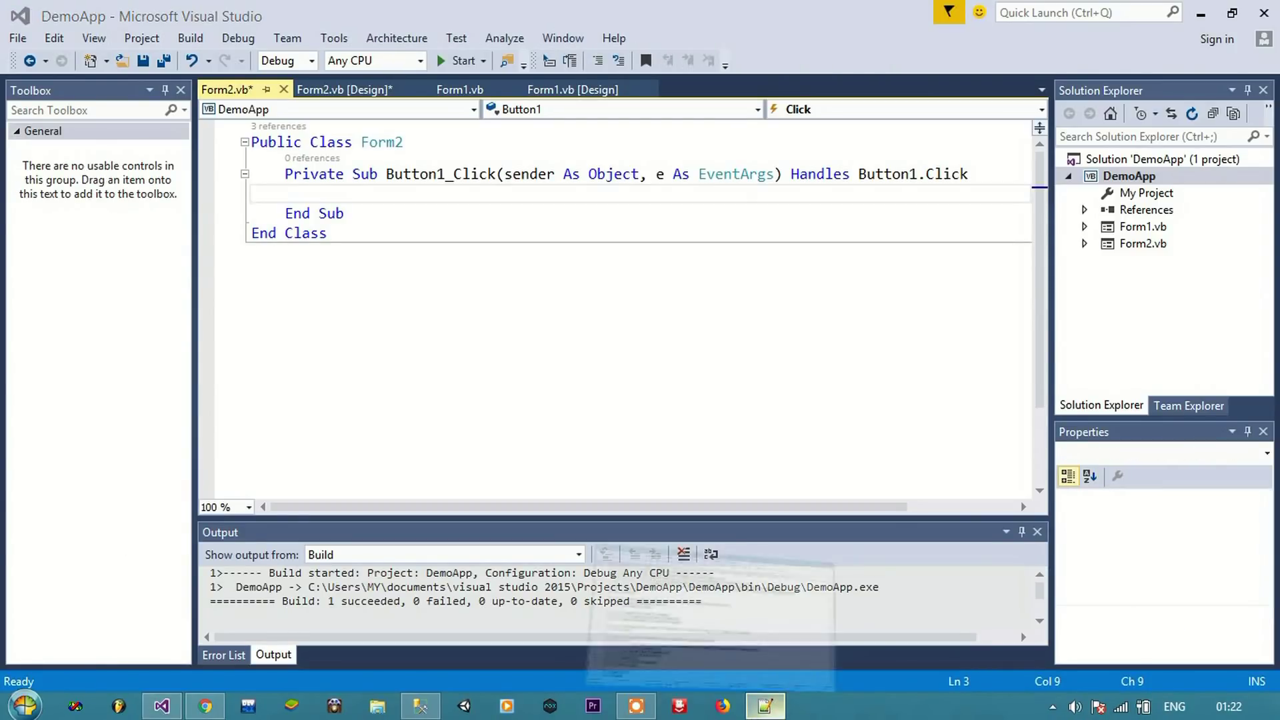
Step: Select the Imports lines at the top of the Notepad++ export code file
left_click(765, 707)
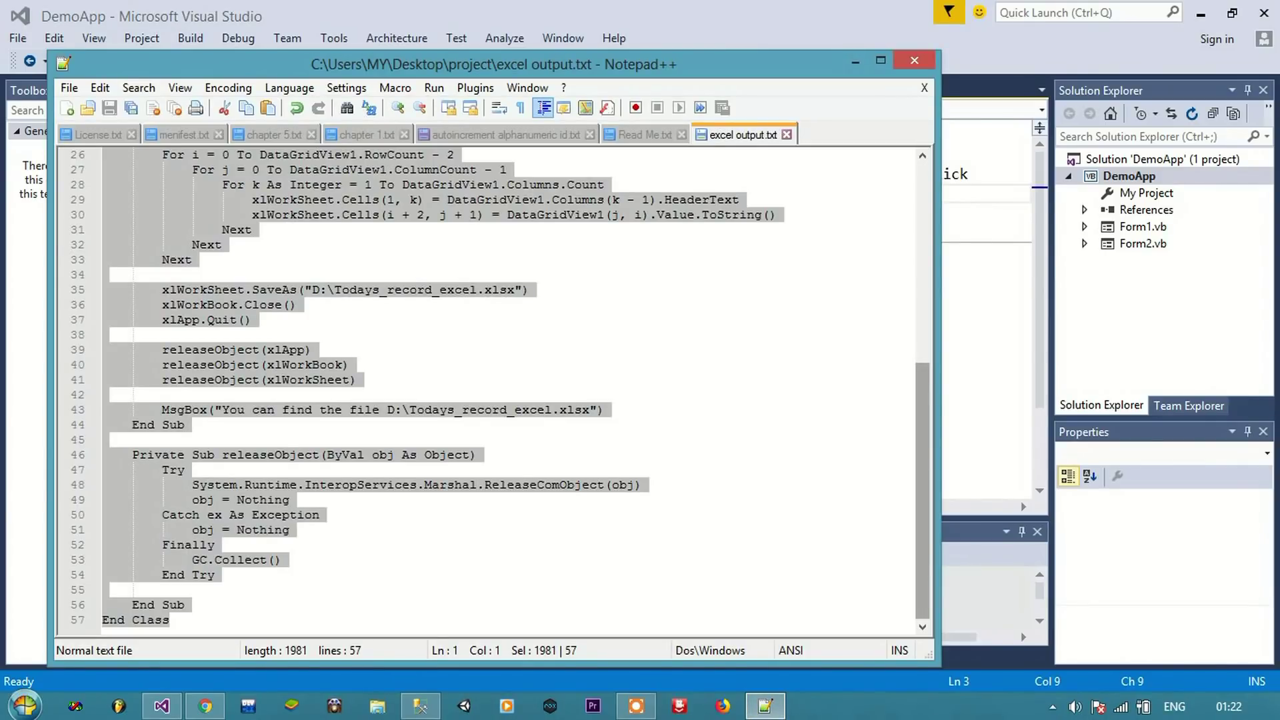
left_click_drag(923, 491, 922, 291)
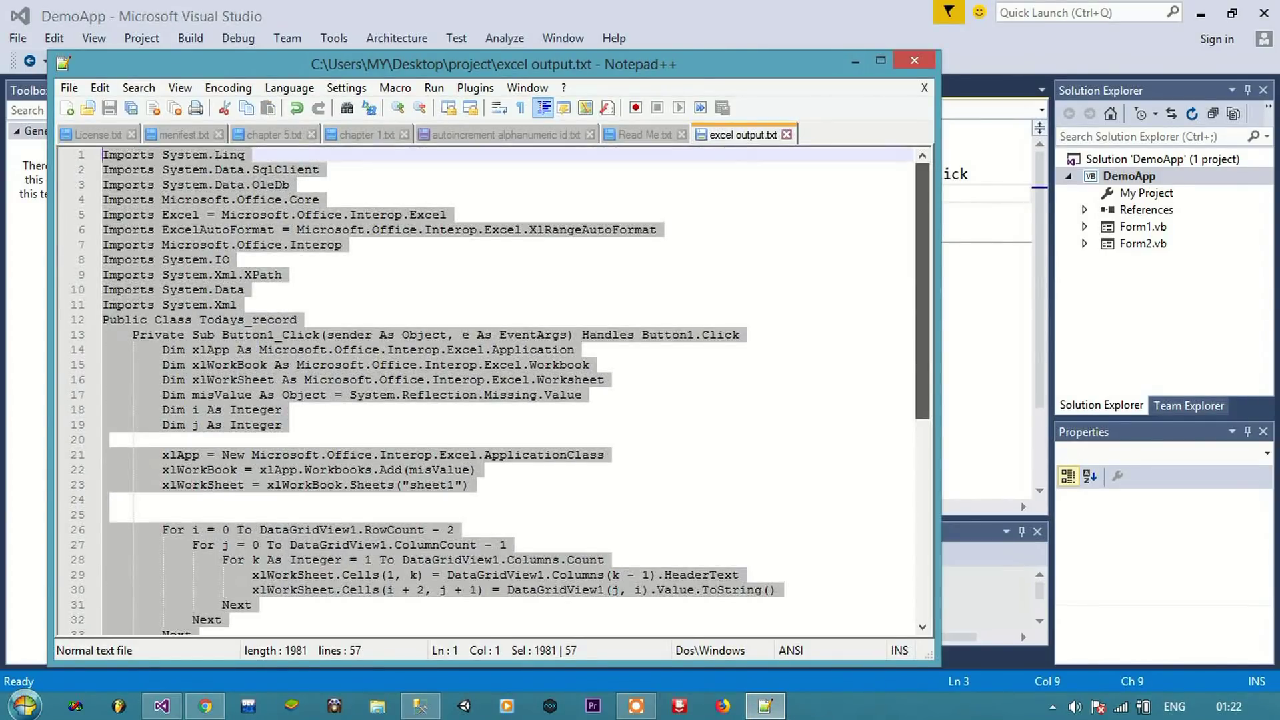
left_click(238, 244)
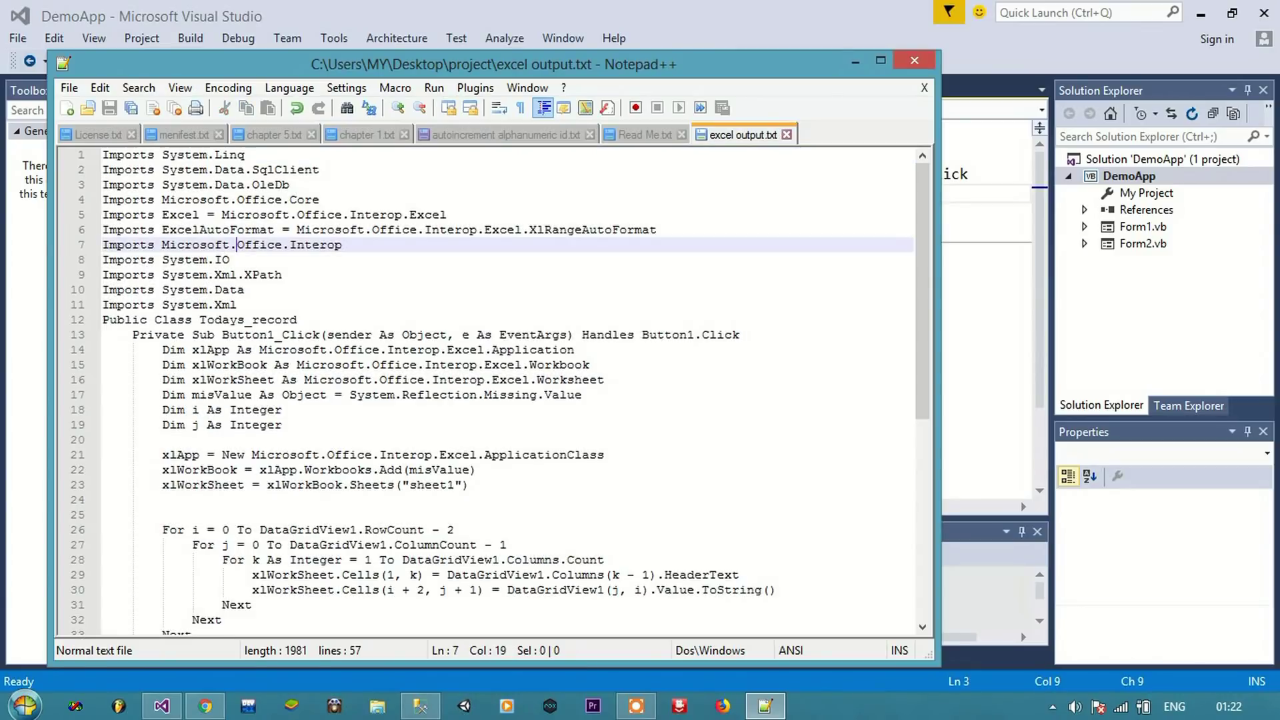
left_click_drag(103, 154, 237, 304)
key("ctrl+c")
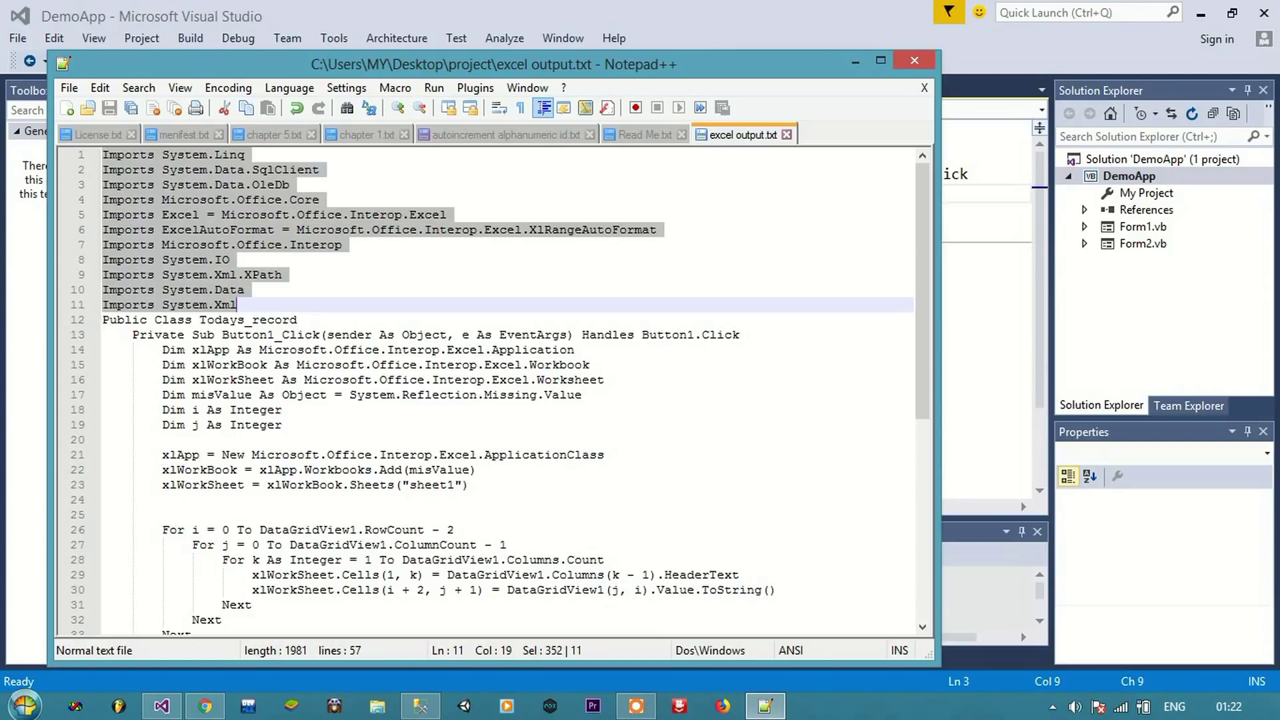
left_click(856, 61)
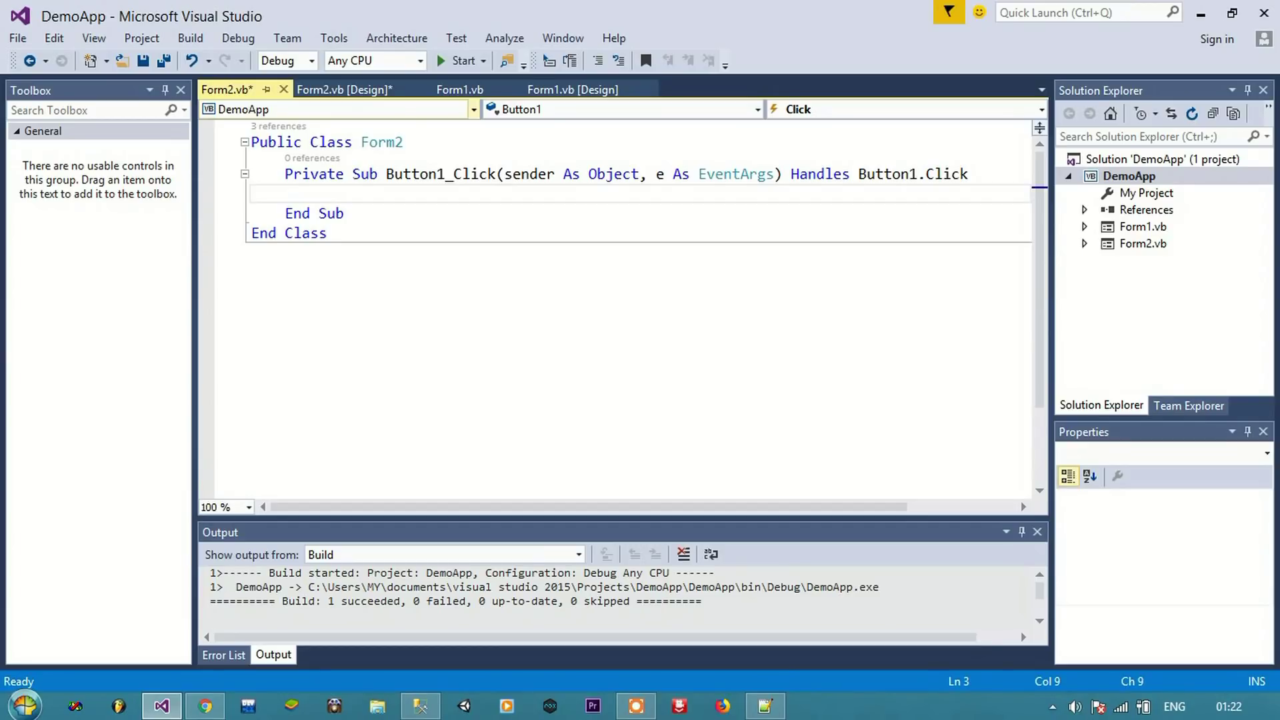
Step: Paste the eleven Imports lines above Public Class Form2
left_click(327, 142)
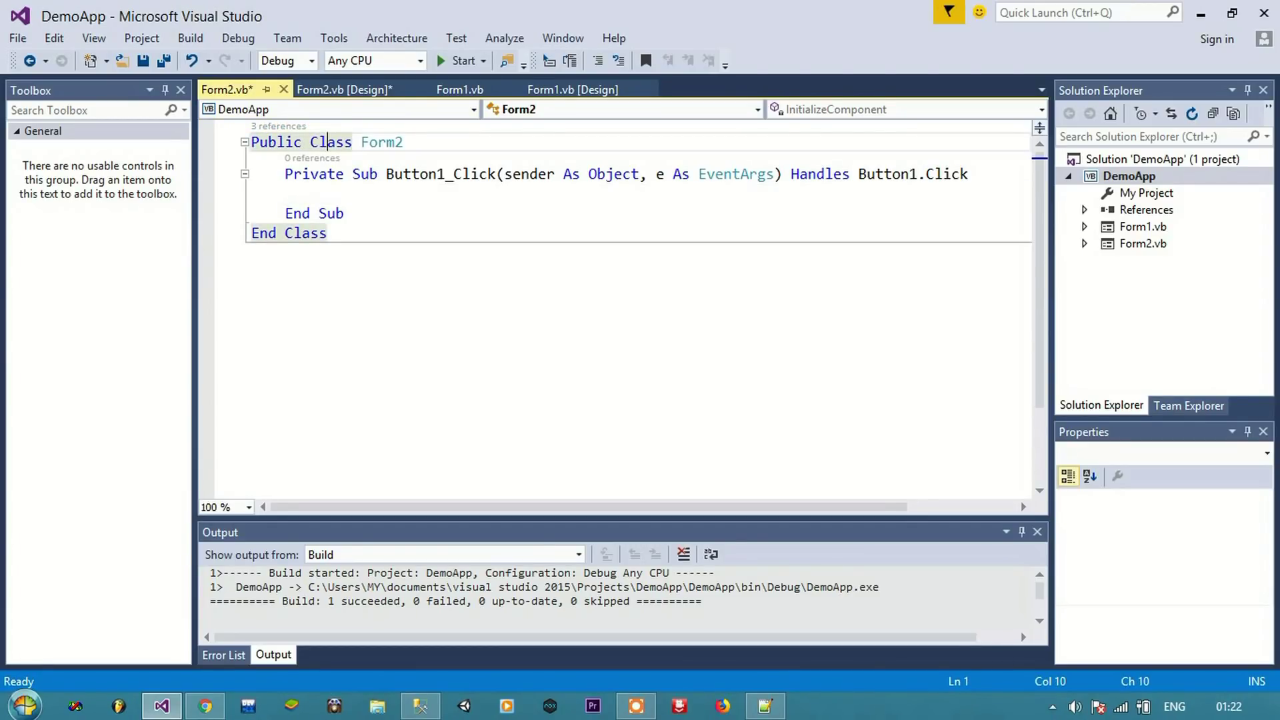
key("Home")
key("Return")
key("Return")
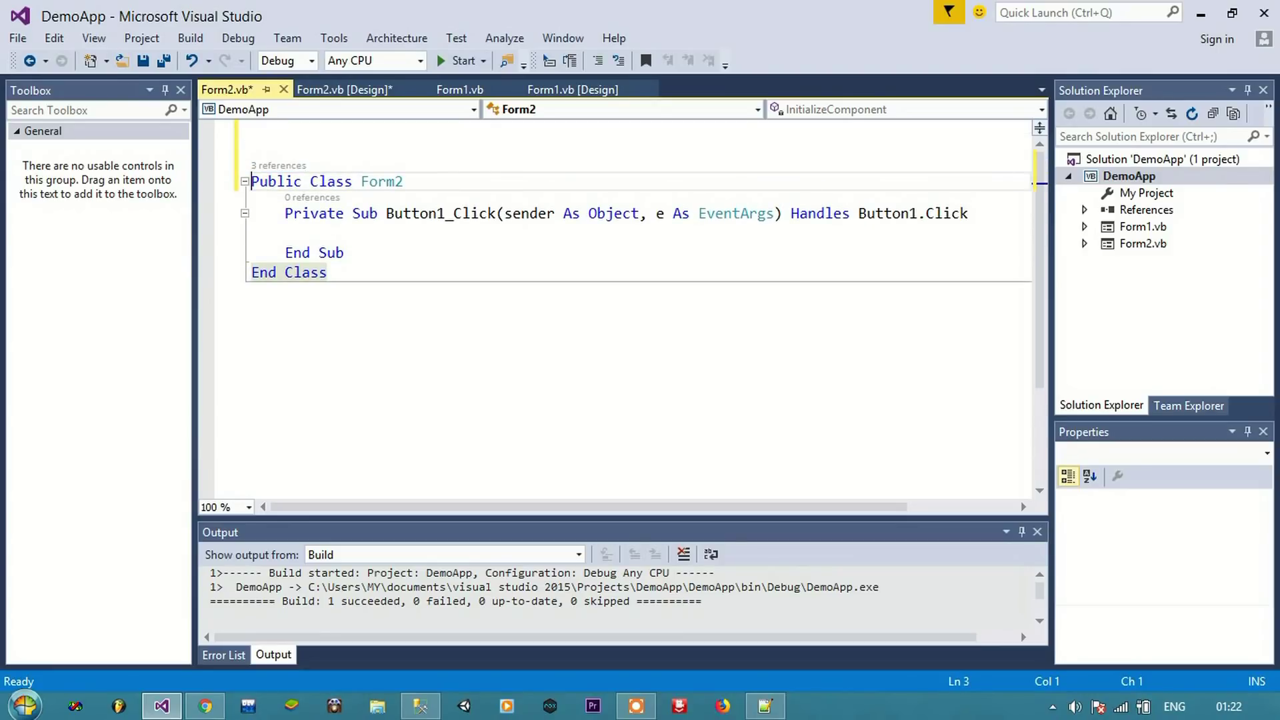
key("Up")
key("Up")
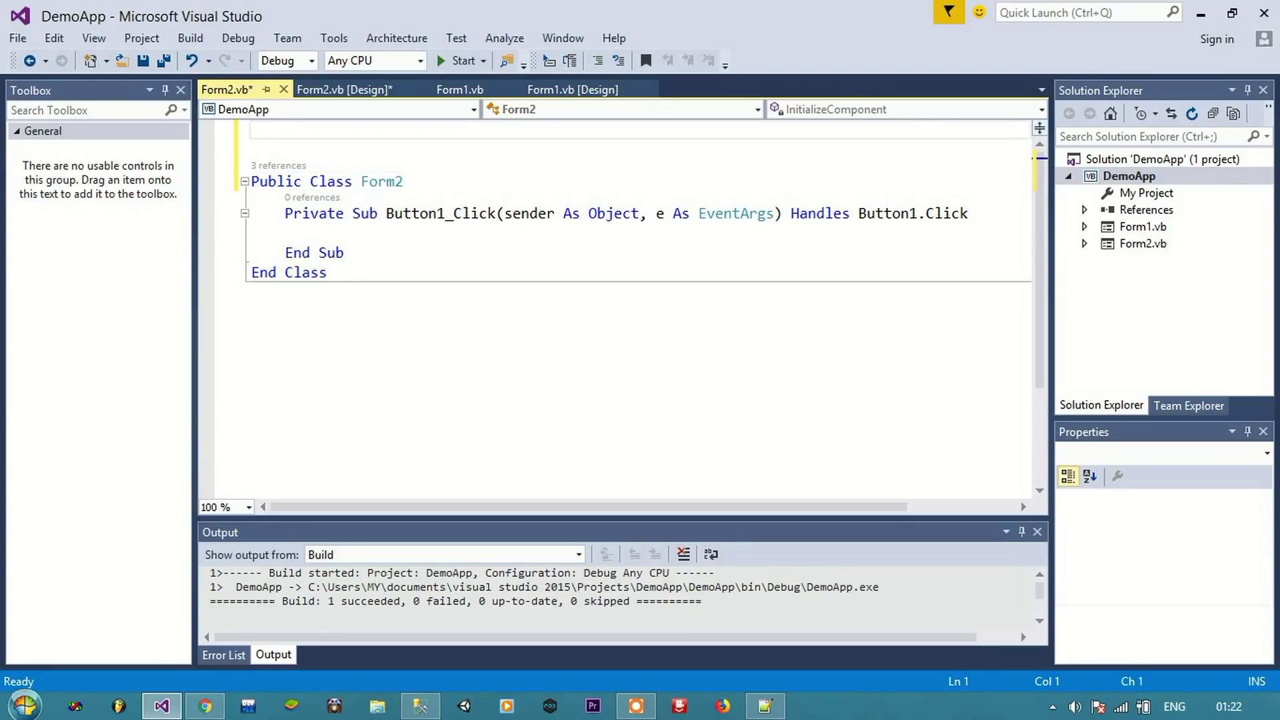
key("ctrl+v")
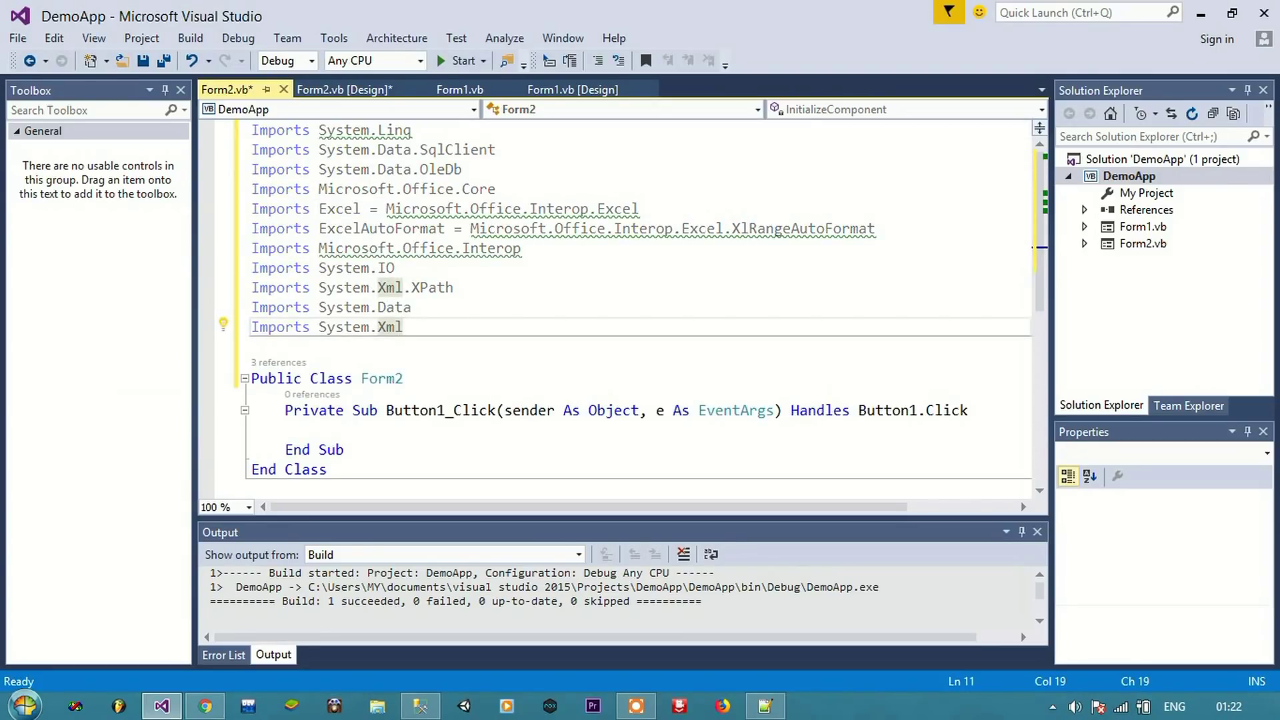
Step: Select the export code (lines 14–56) in Notepad++, stopping before End Class
left_click(765, 706)
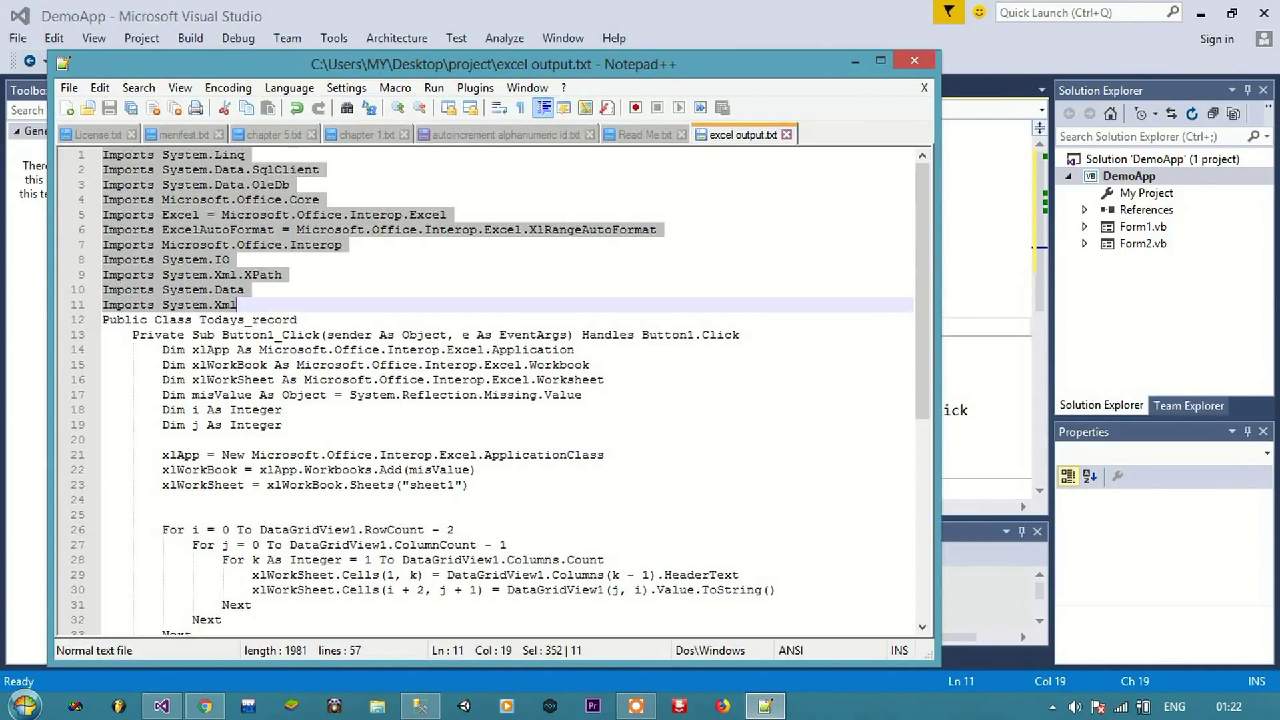
left_click_drag(102, 334, 171, 620)
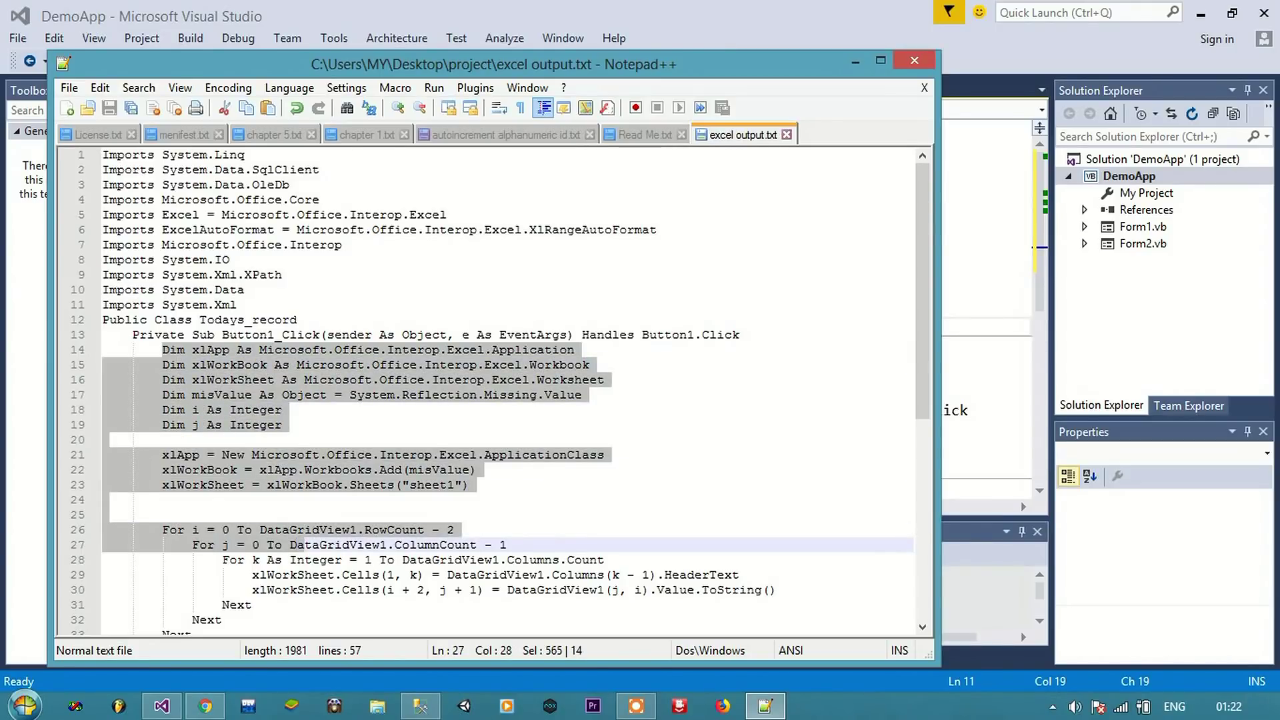
key("shift+Up")
key("shift+End")
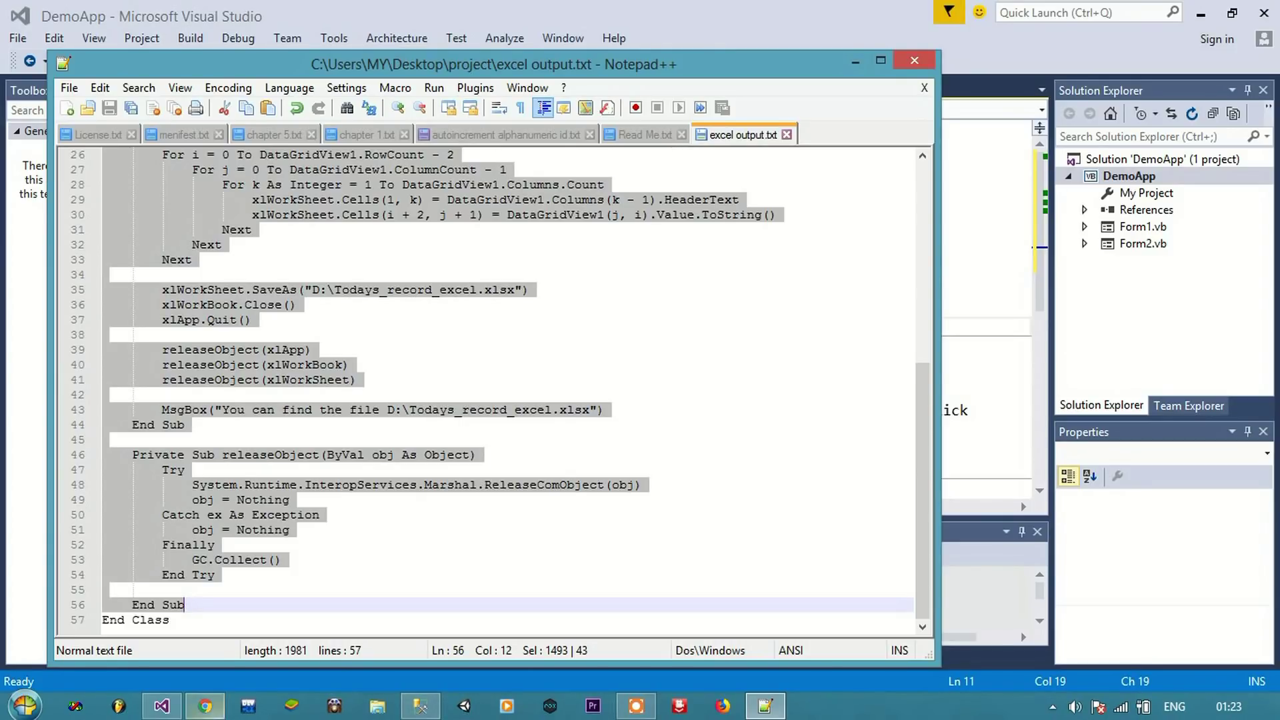
Step: Paste the export code into Button1_Click and delete the duplicate End Sub
key("alt+Tab")
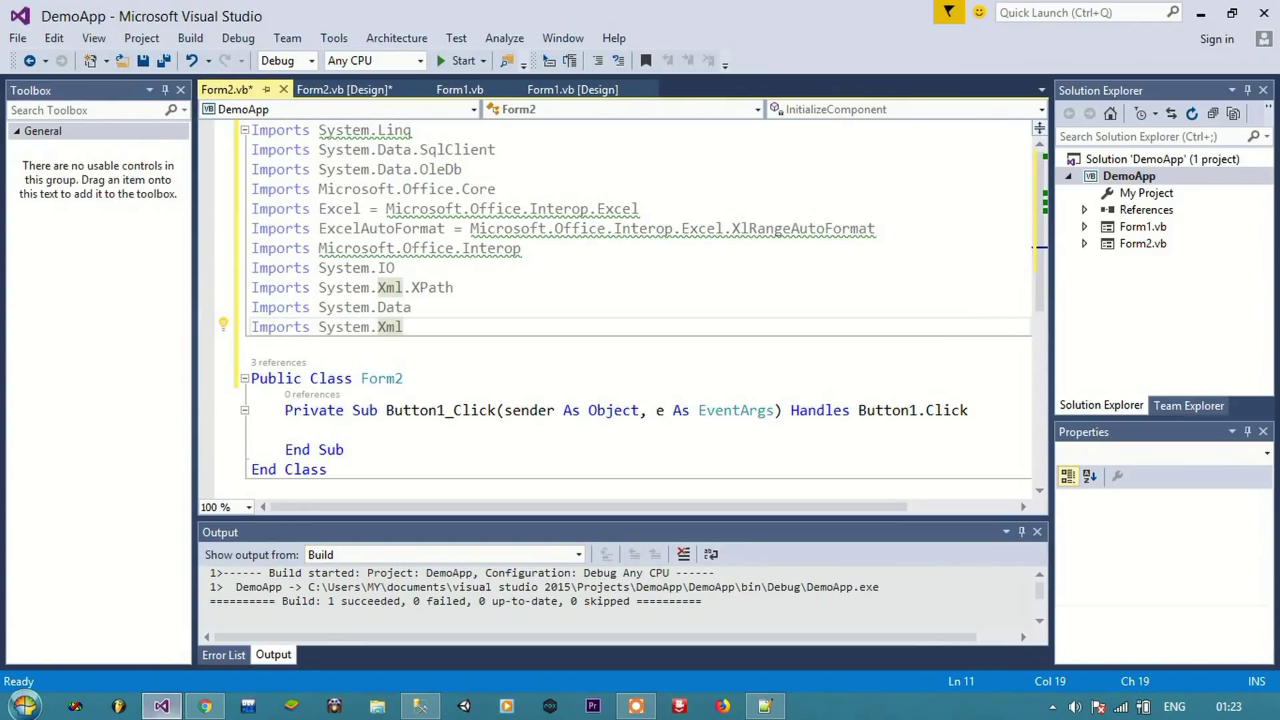
key("Down")
key("Down")
key("Down")
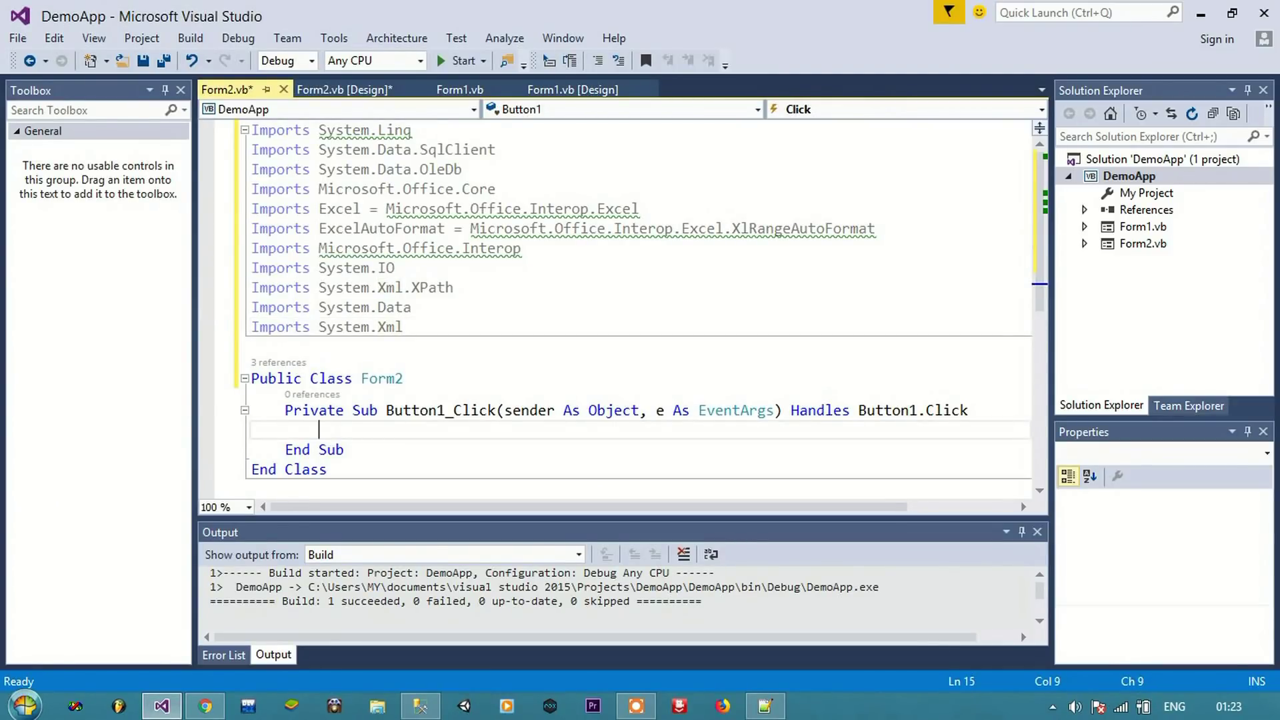
key("ctrl+v")
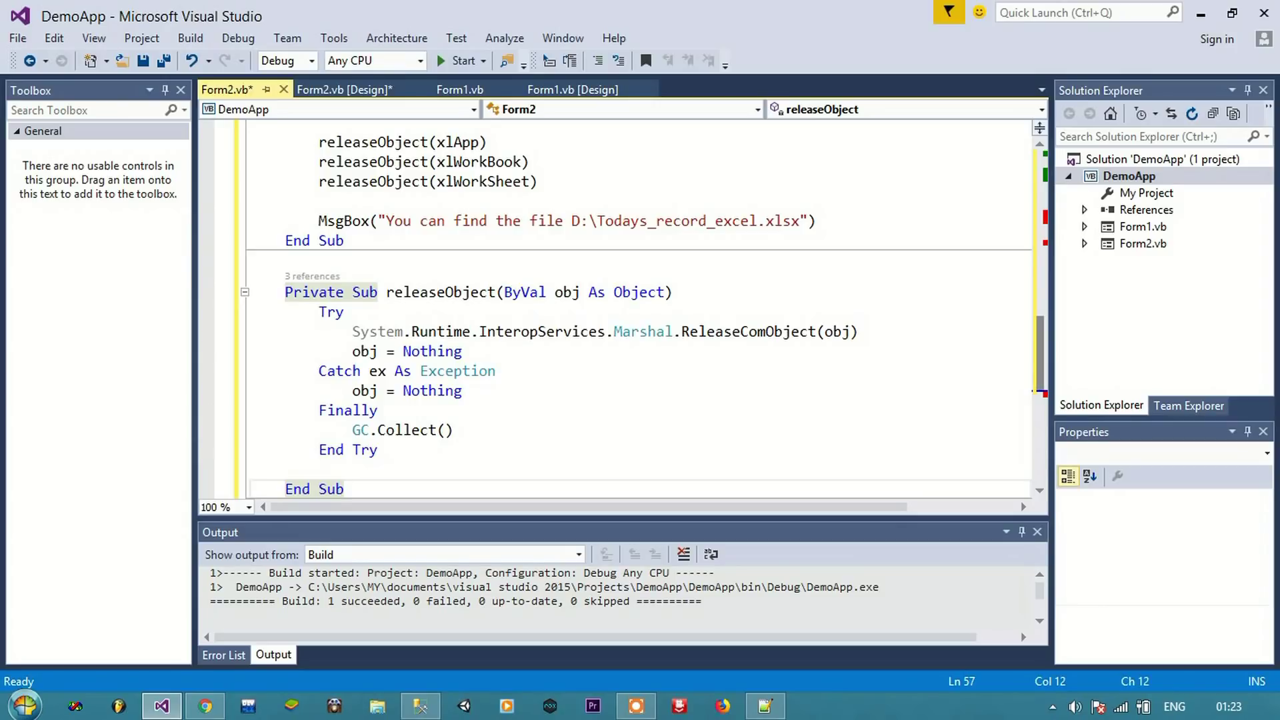
scroll(1041, 350, "down", 2)
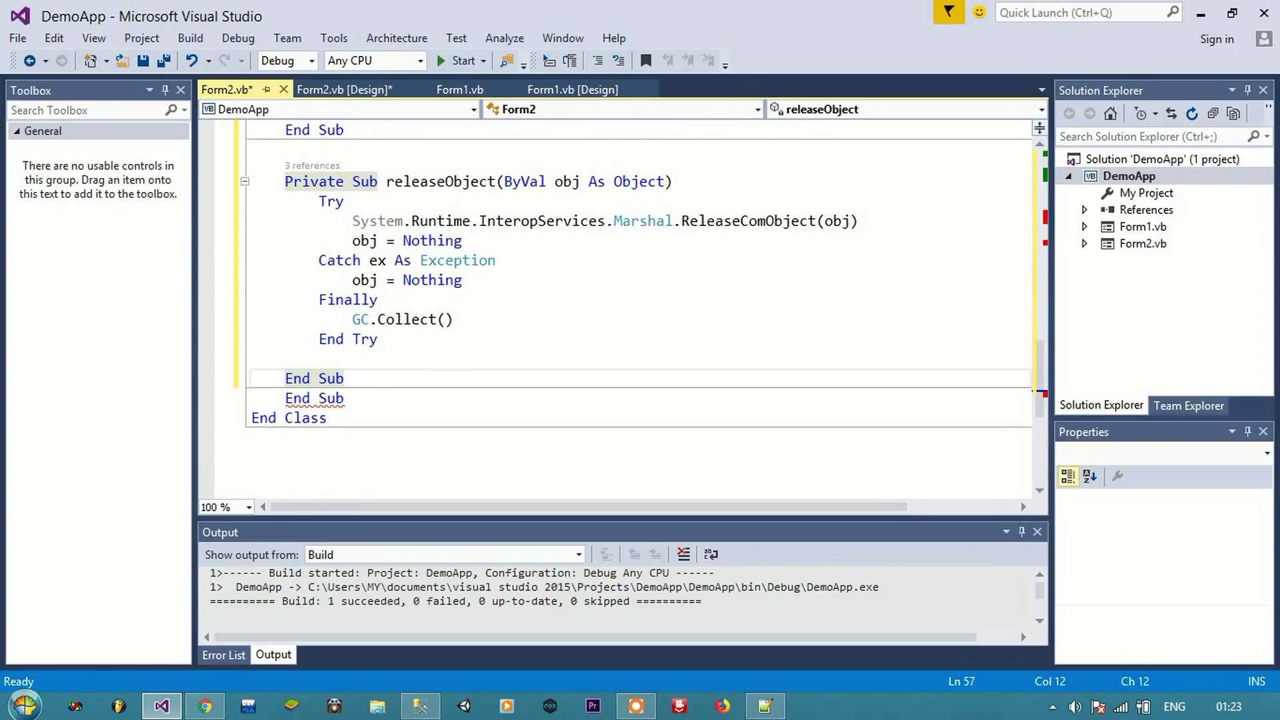
key("Down")
key("BackSpace")
key("BackSpace")
key("BackSpace")
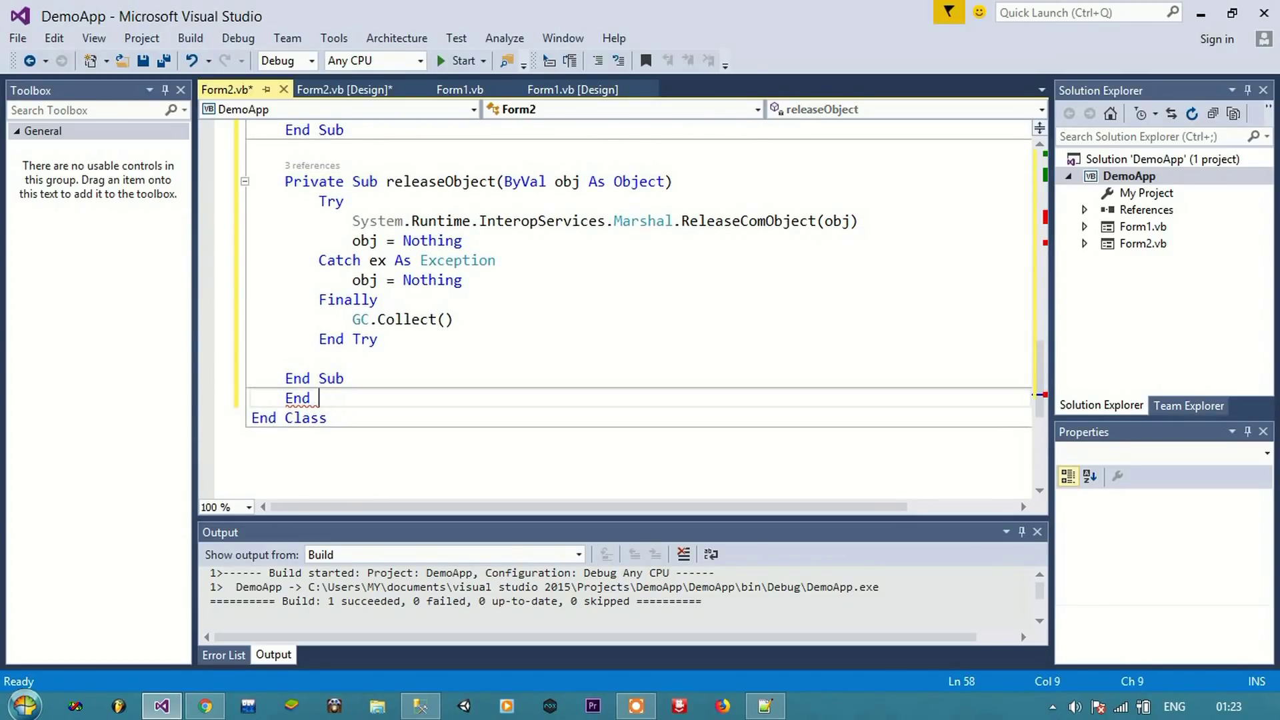
key("BackSpace")
key("BackSpace")
key("BackSpace")
key("BackSpace")
key("BackSpace")
key("BackSpace")
key("BackSpace")
key("BackSpace")
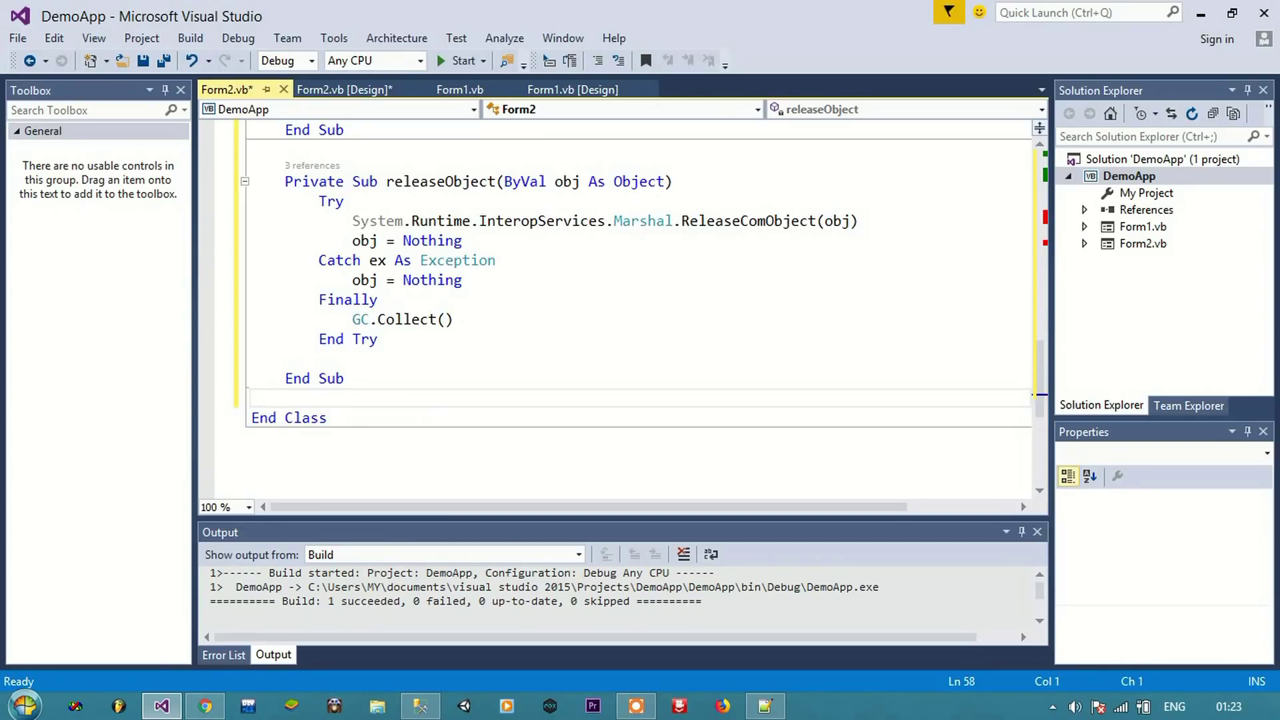
scroll(1040, 396, "up", 7)
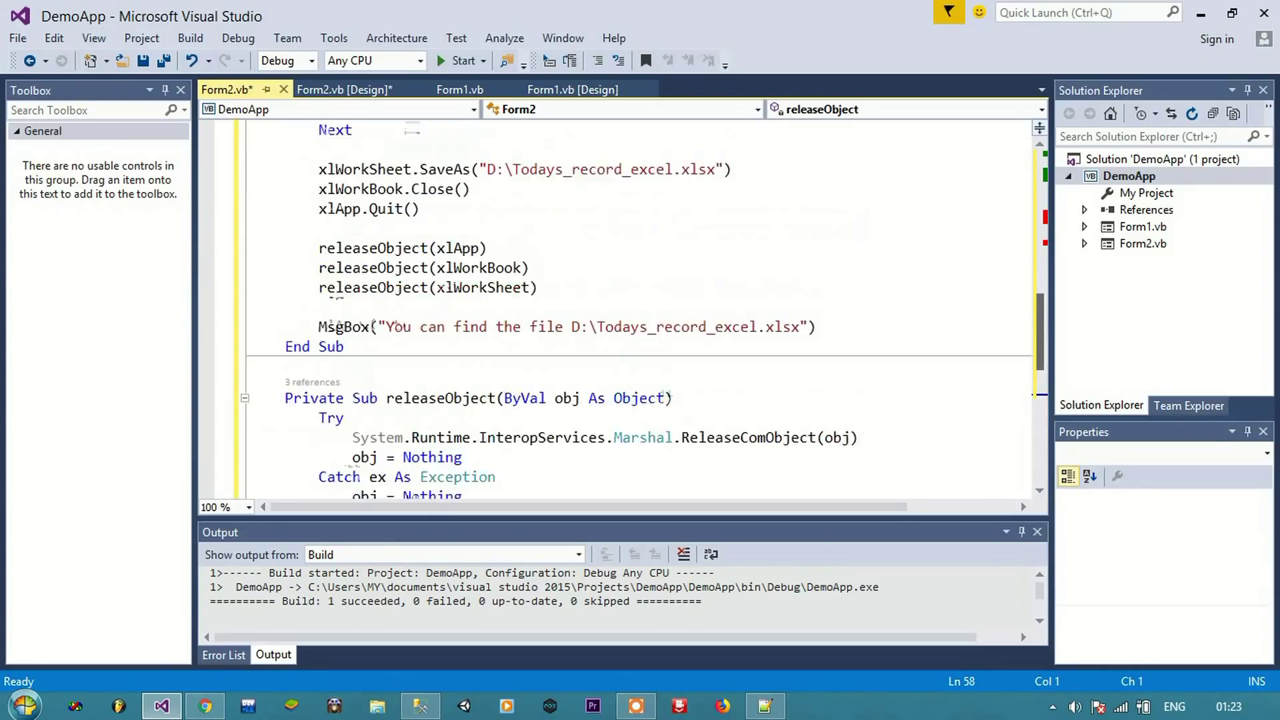
scroll(1040, 396, "up", 6)
scroll(1041, 395, "up", 2)
scroll(638, 310, "up", 1)
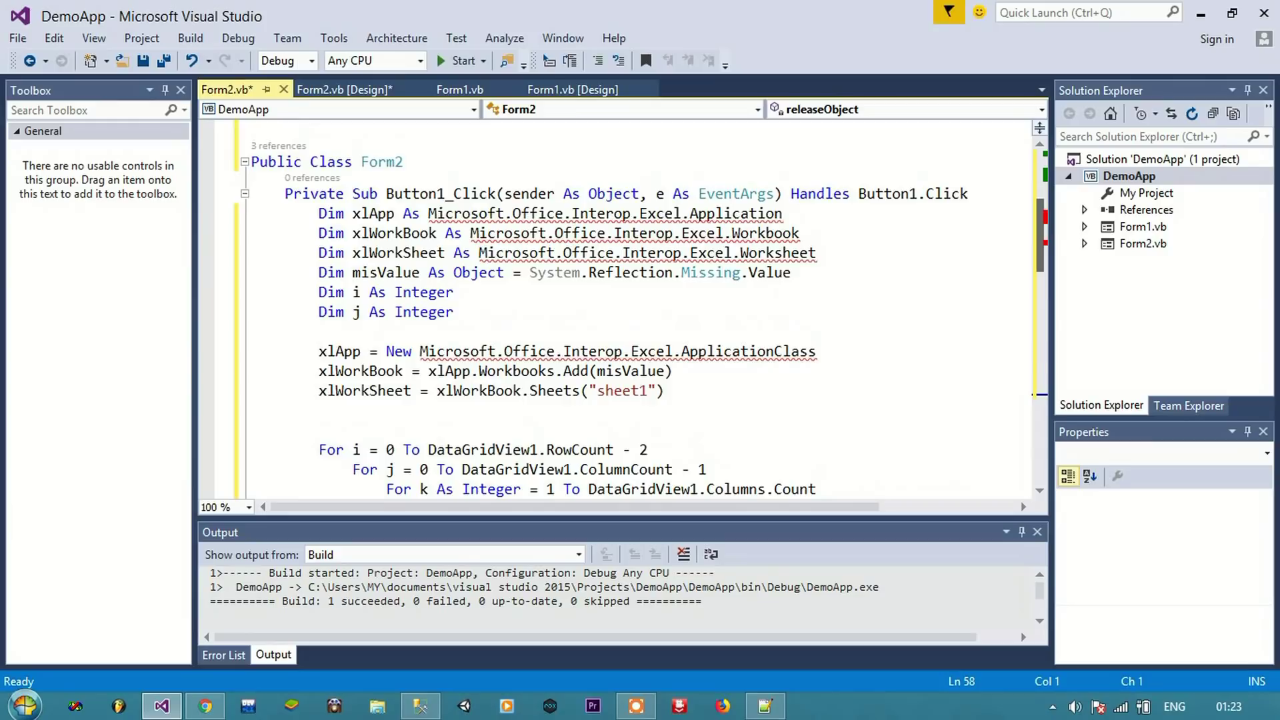
left_click(588, 351)
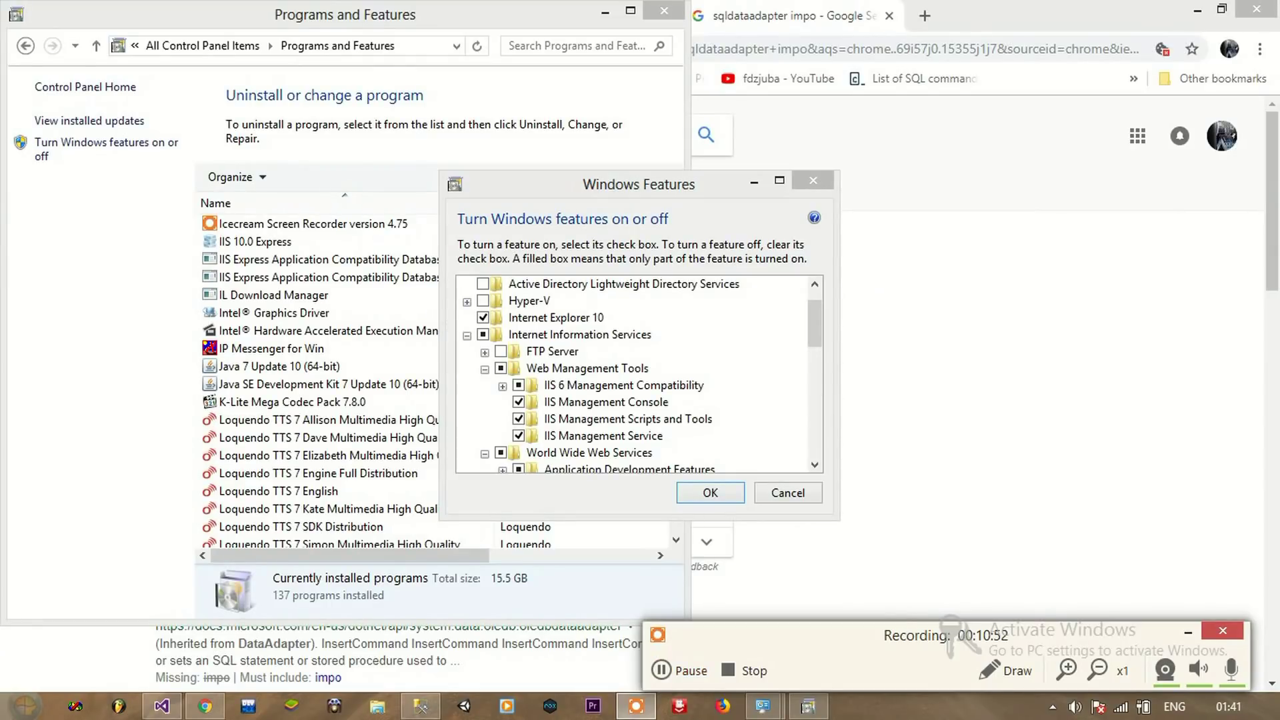
Step: Enable IIS 6 Management Compatibility and apply the Windows feature changes
left_click(625, 386)
scroll(641, 376, "down", 2)
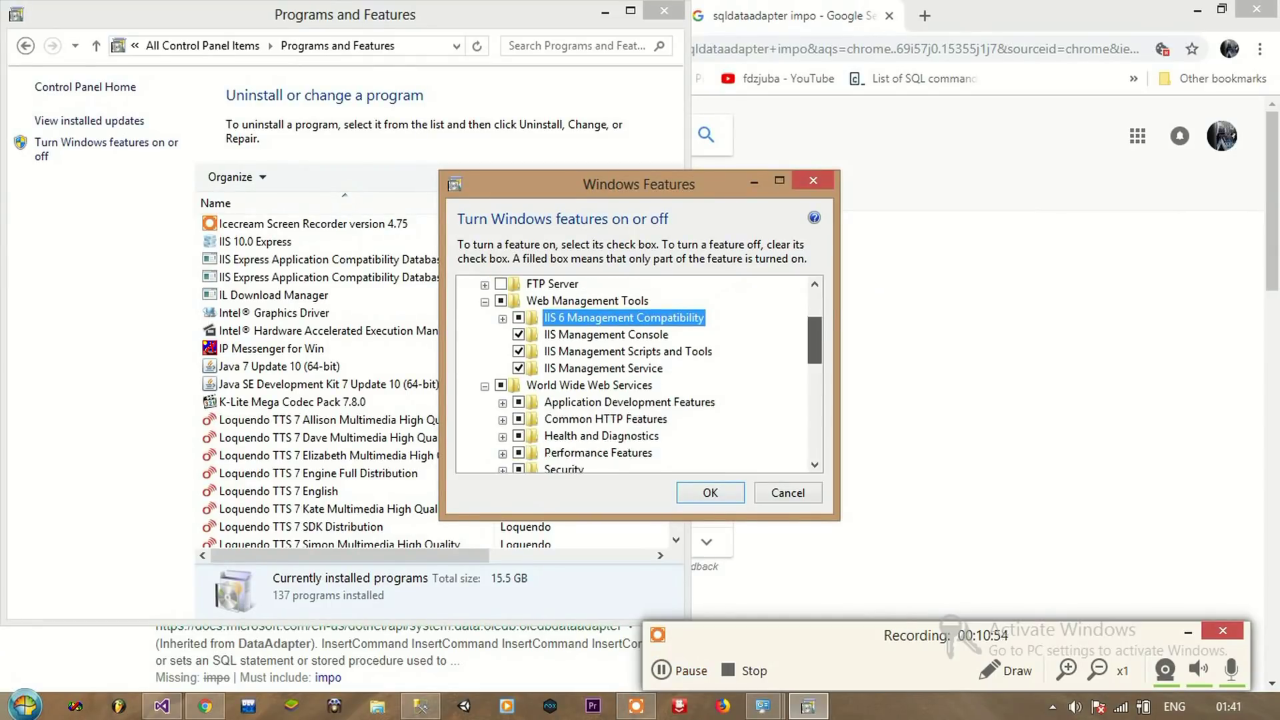
scroll(640, 375, "down", 1)
scroll(640, 375, "down", 1)
scroll(641, 374, "up", 2)
scroll(640, 375, "up", 1)
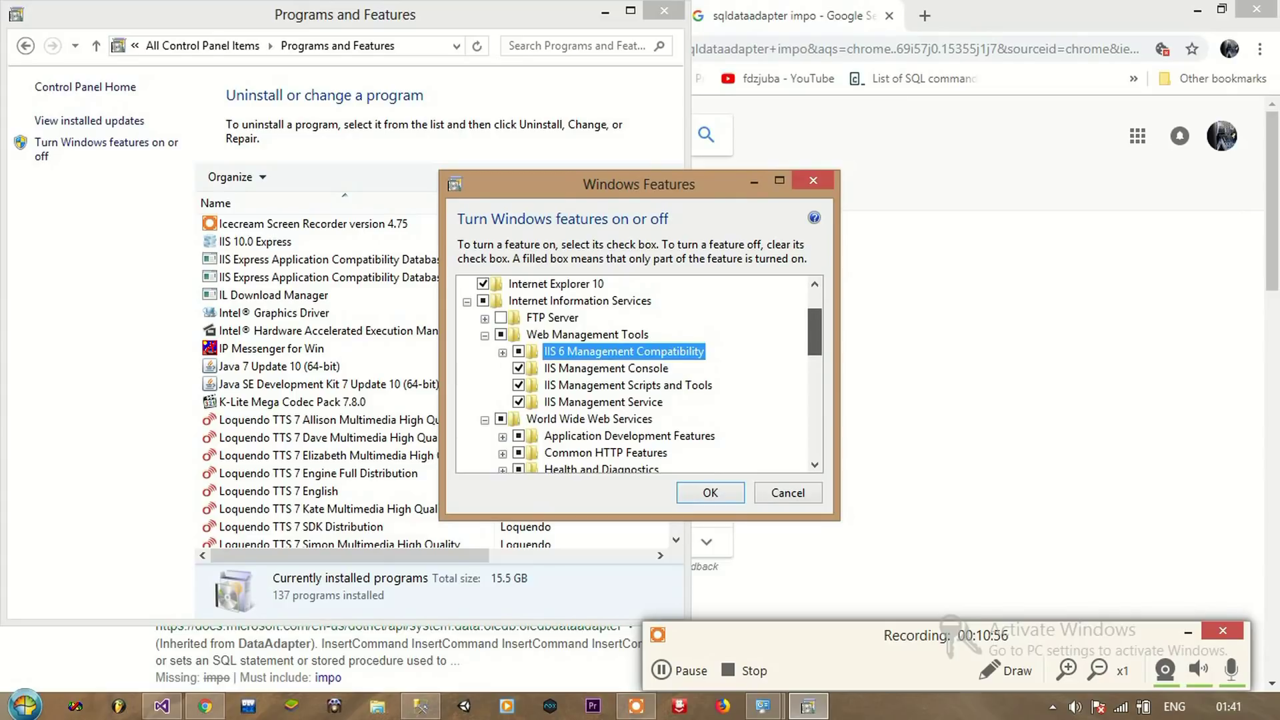
scroll(640, 376, "down", 2)
scroll(640, 376, "down", 1)
scroll(640, 375, "up", 1)
scroll(640, 375, "up", 2)
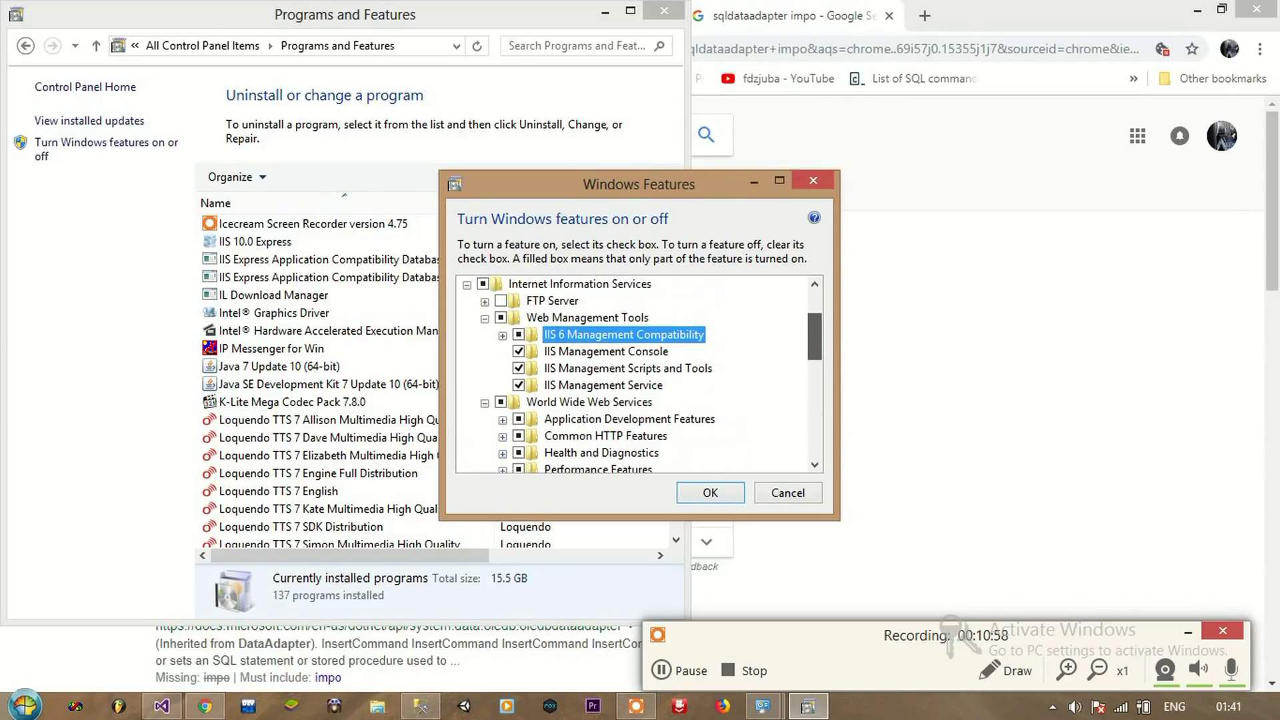
scroll(640, 368, "up", 1)
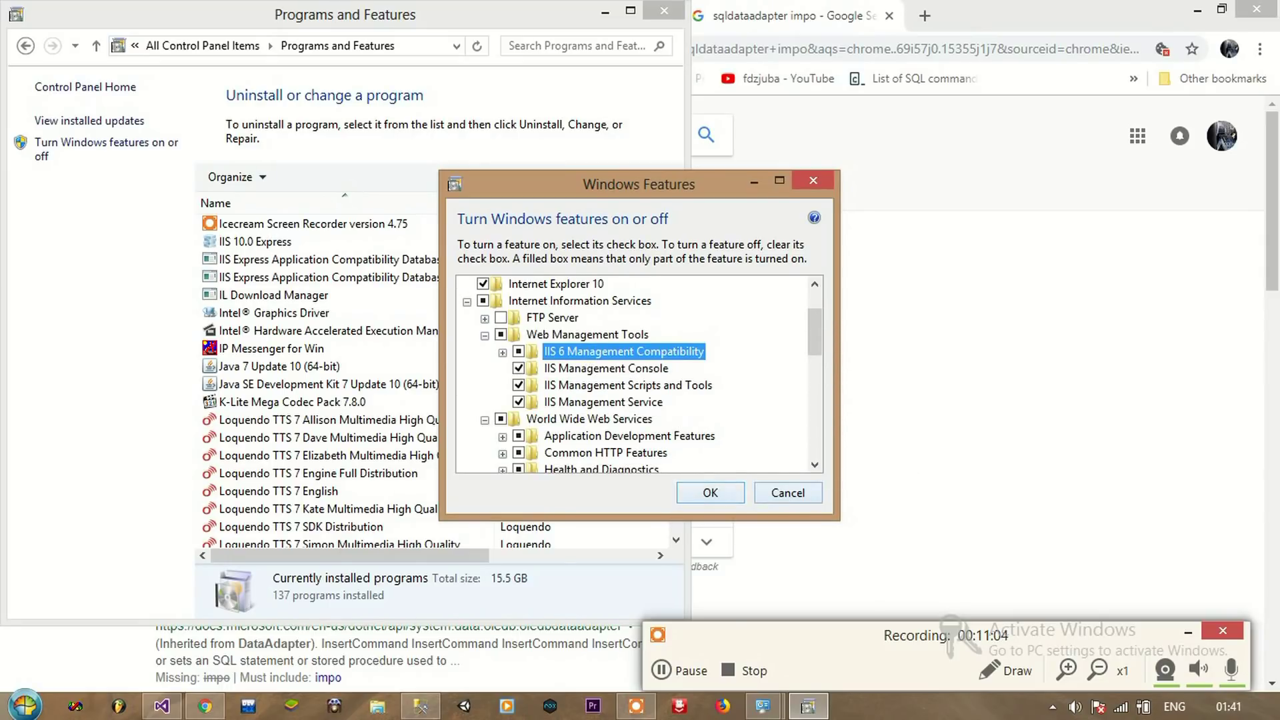
left_click(710, 492)
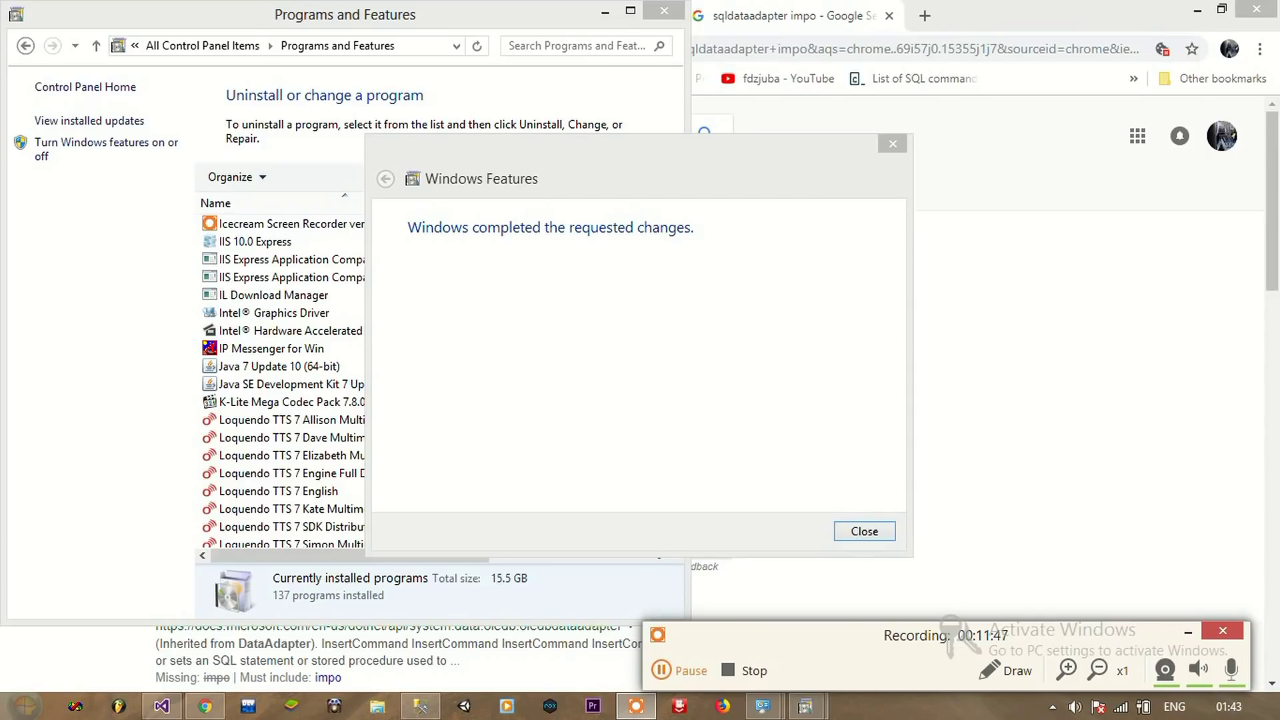
left_click(864, 531)
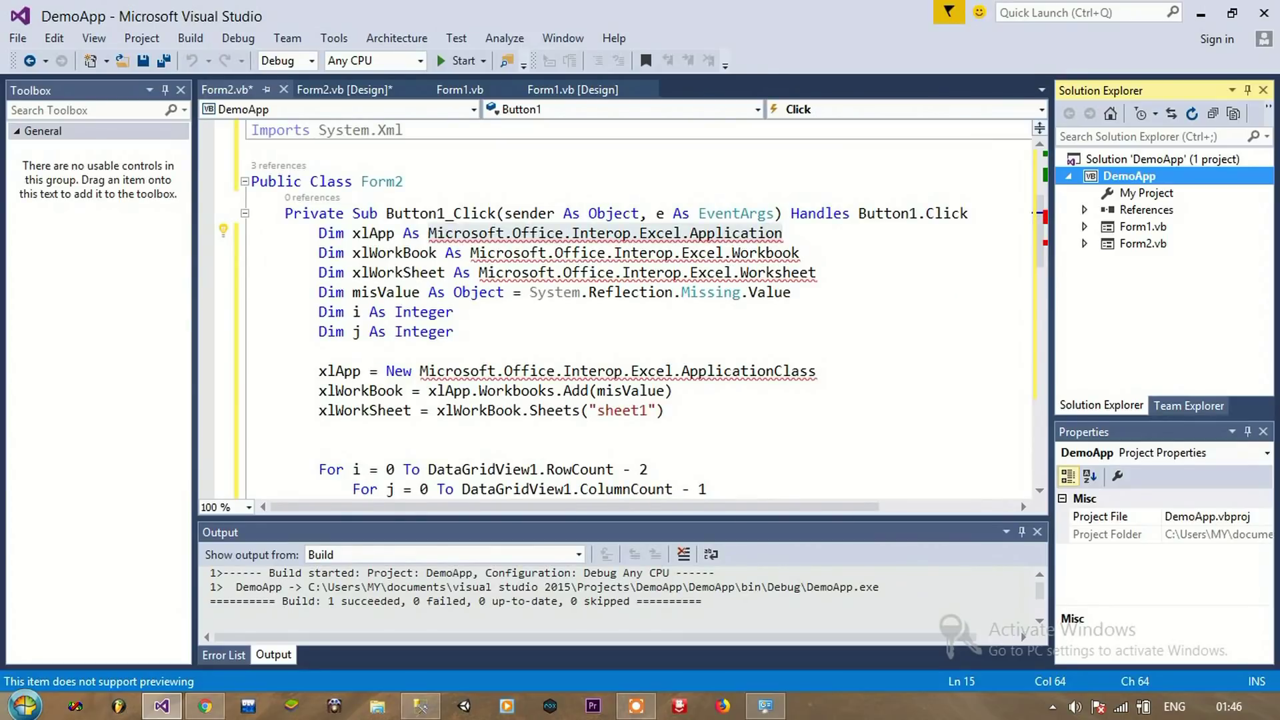
right_click(1119, 176)
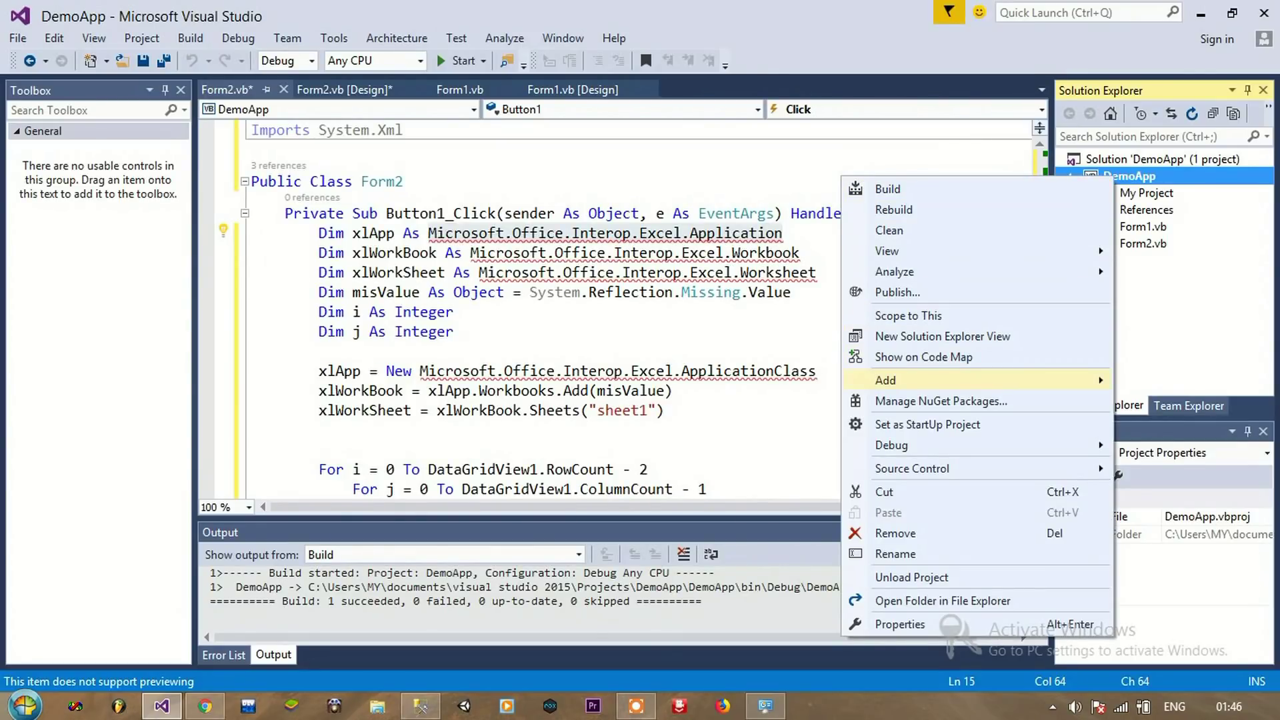
Step: Check Microsoft Excel 12.0 Object Library under COM Type Libraries and confirm
left_click(650, 449)
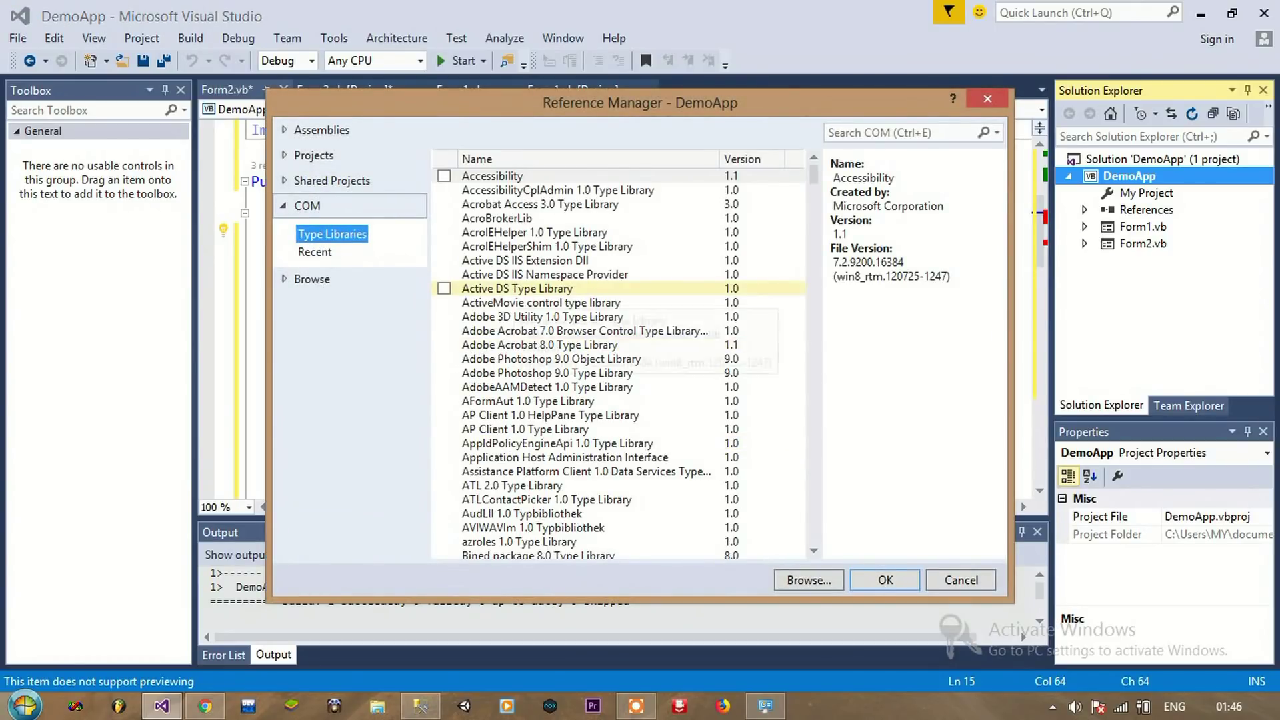
left_click_drag(813, 175, 812, 288)
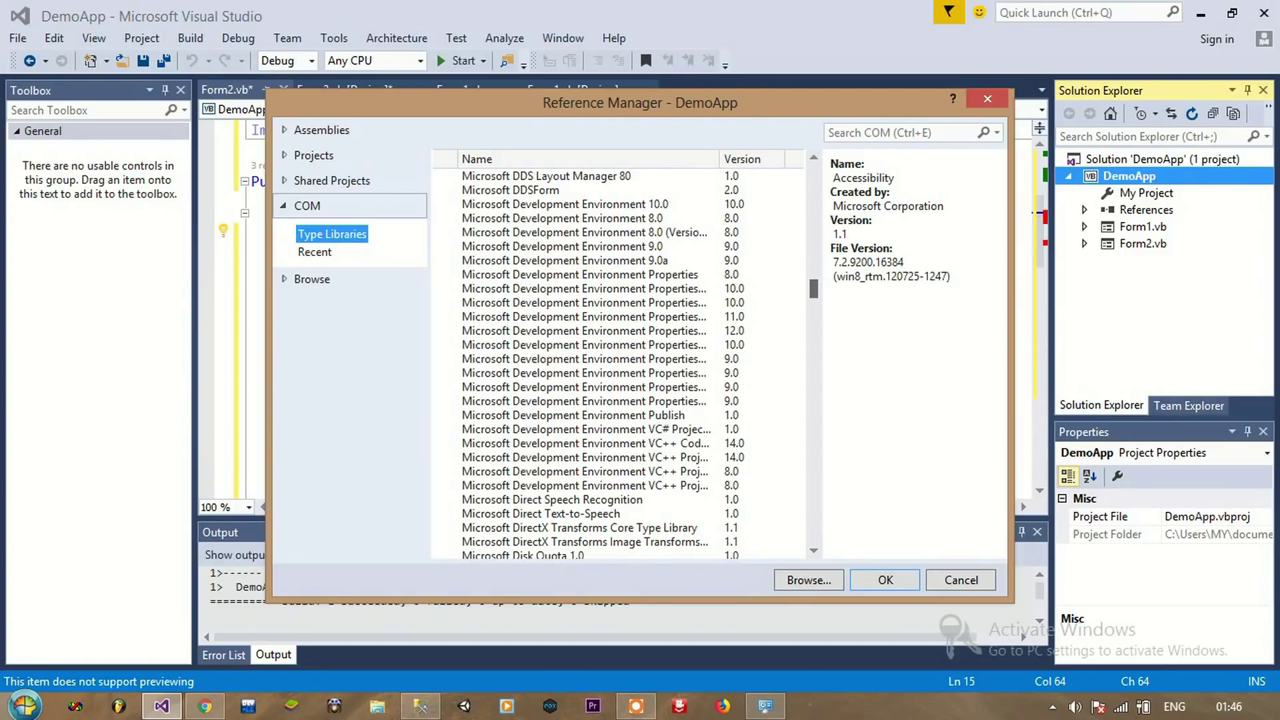
scroll(620, 360, "down", 2)
scroll(620, 361, "down", 1)
scroll(620, 360, "down", 2)
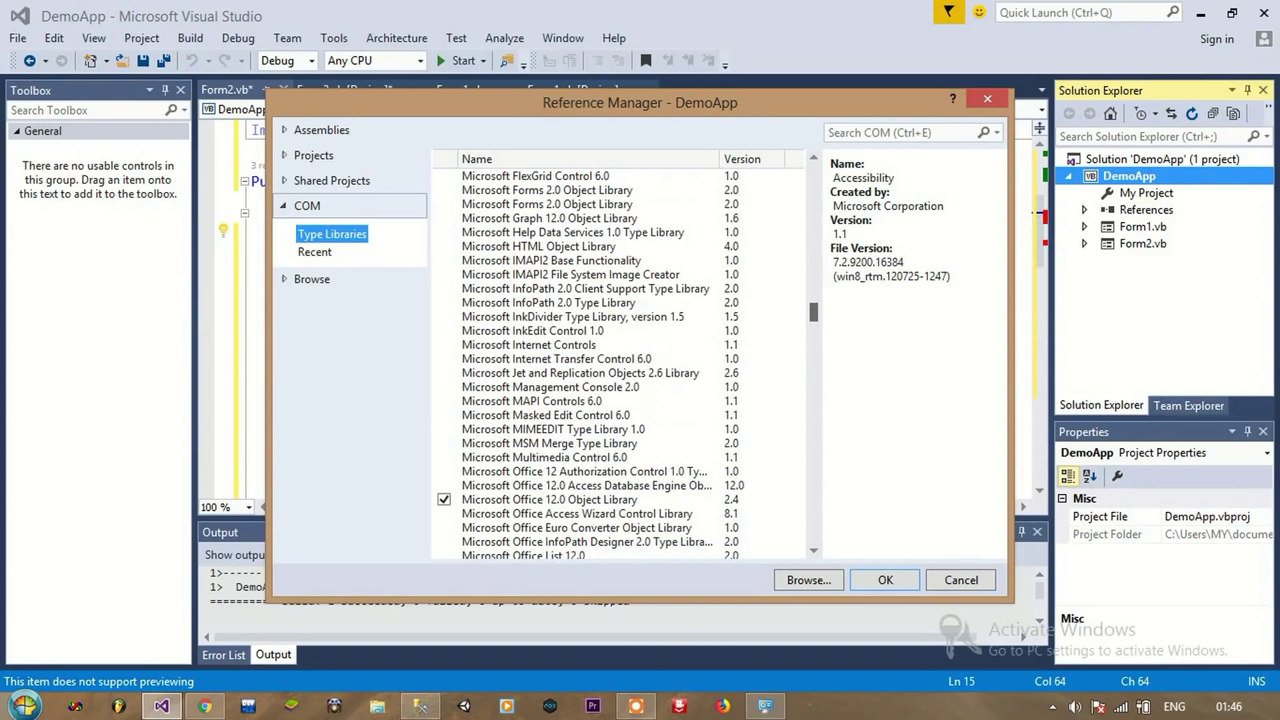
scroll(621, 360, "down", 1)
scroll(620, 360, "down", 1)
scroll(620, 360, "up", 10)
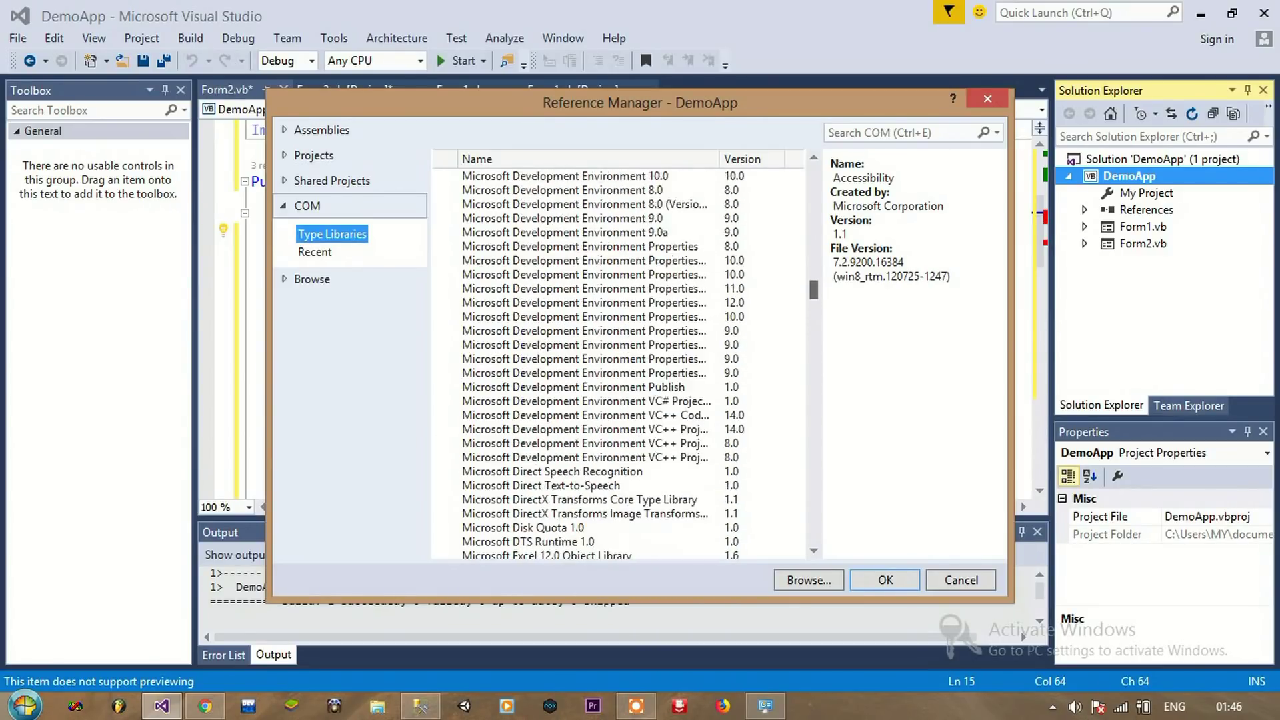
scroll(620, 360, "up", 8)
scroll(621, 361, "up", 4)
scroll(620, 361, "up", 2)
scroll(620, 361, "down", 1)
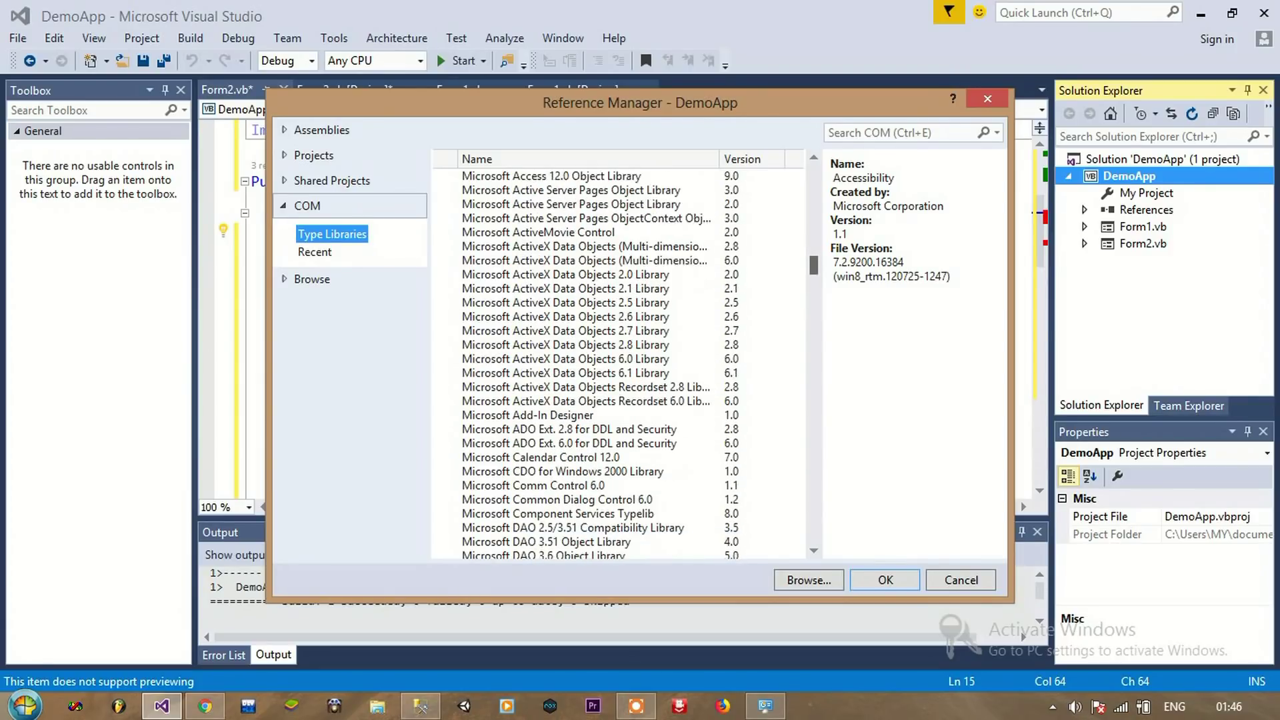
scroll(621, 361, "down", 2)
scroll(621, 360, "down", 1)
scroll(620, 360, "down", 3)
scroll(621, 360, "down", 2)
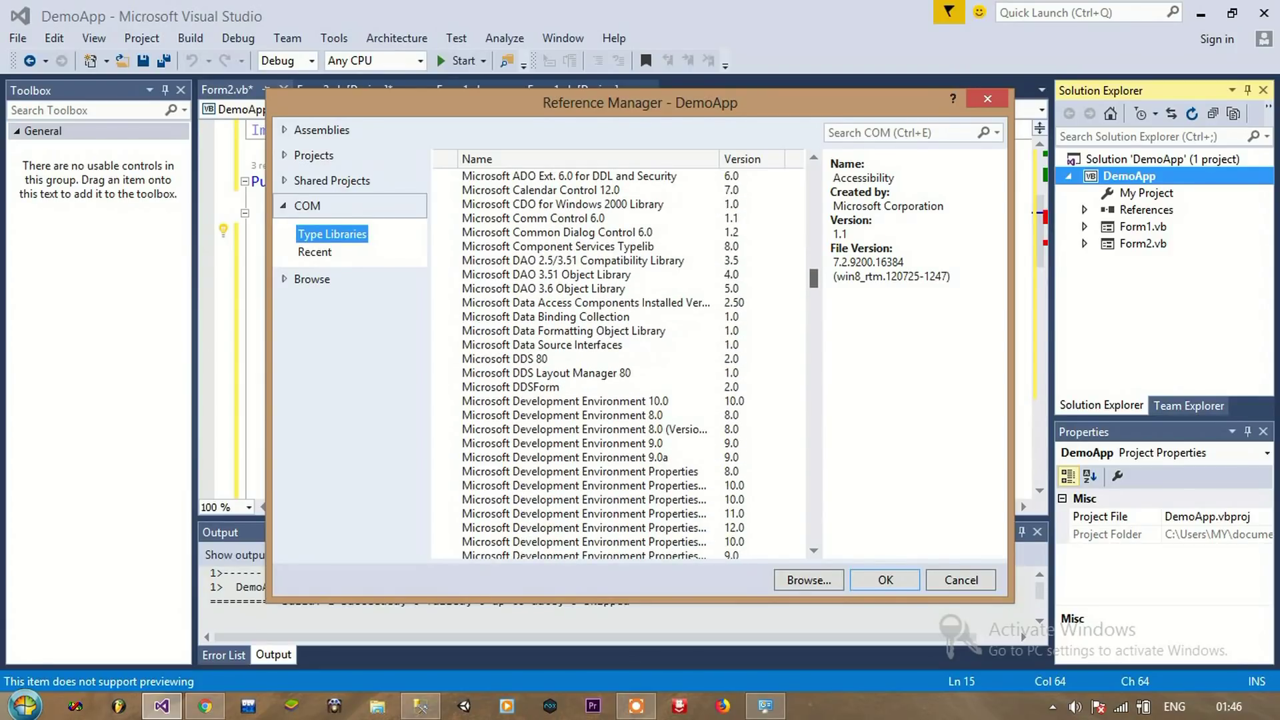
scroll(620, 360, "down", 2)
scroll(620, 360, "down", 6)
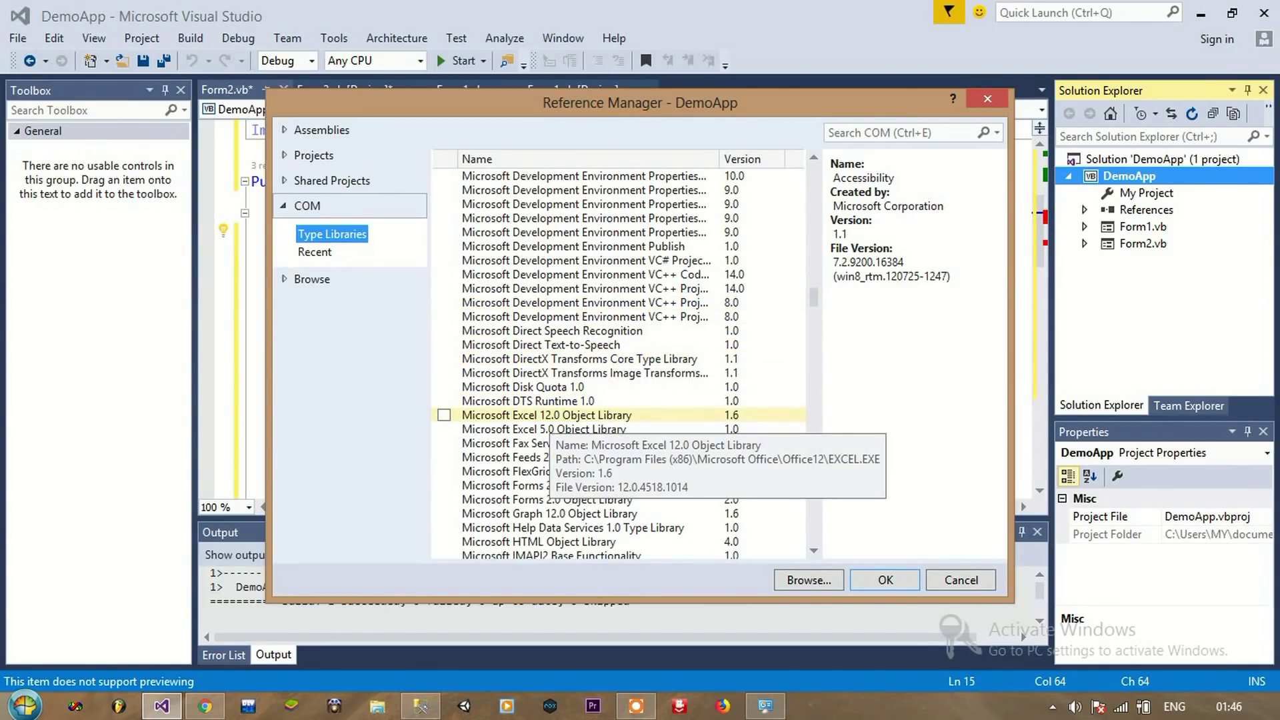
left_click(444, 414)
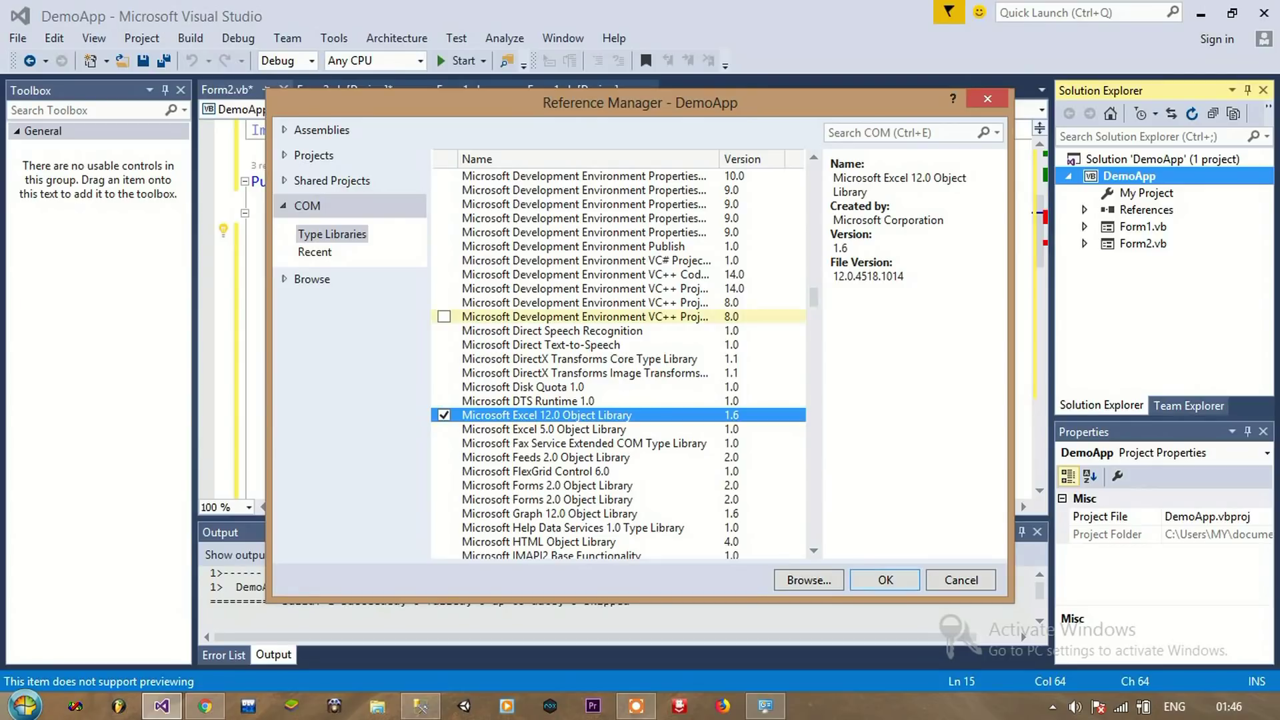
scroll(619, 365, "down", 5)
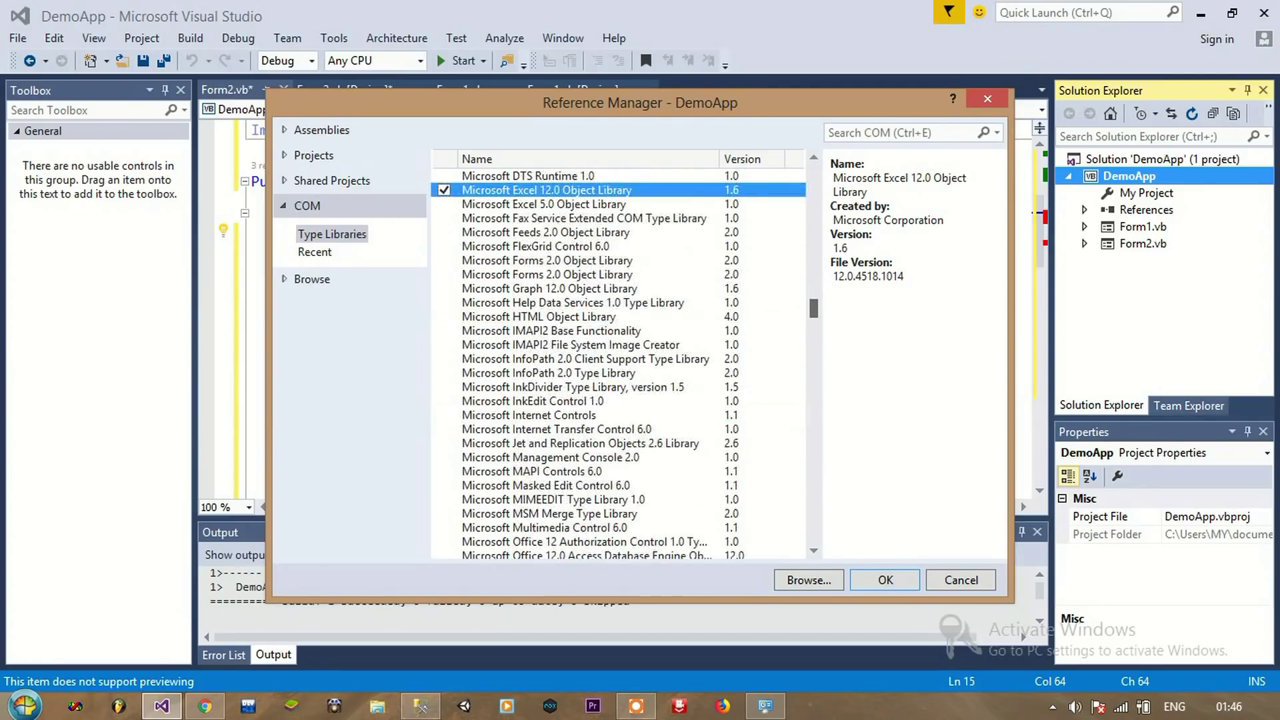
scroll(619, 365, "down", 2)
scroll(618, 366, "down", 2)
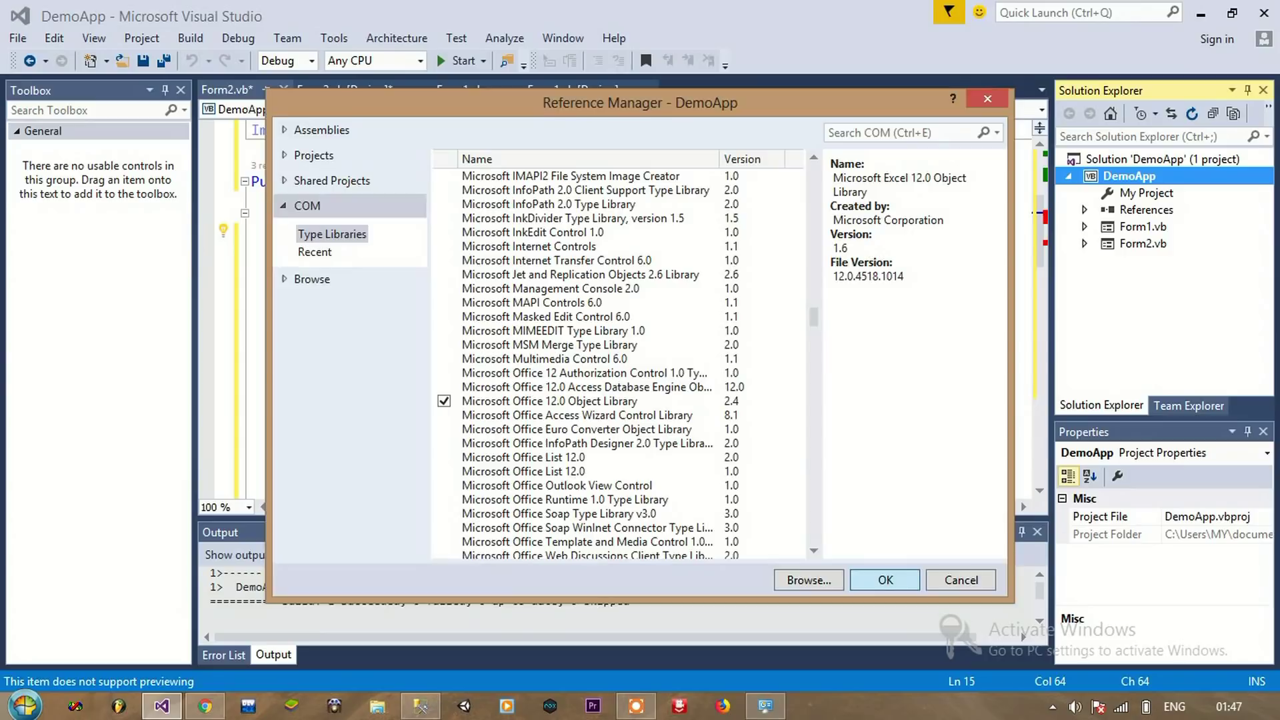
key("Return")
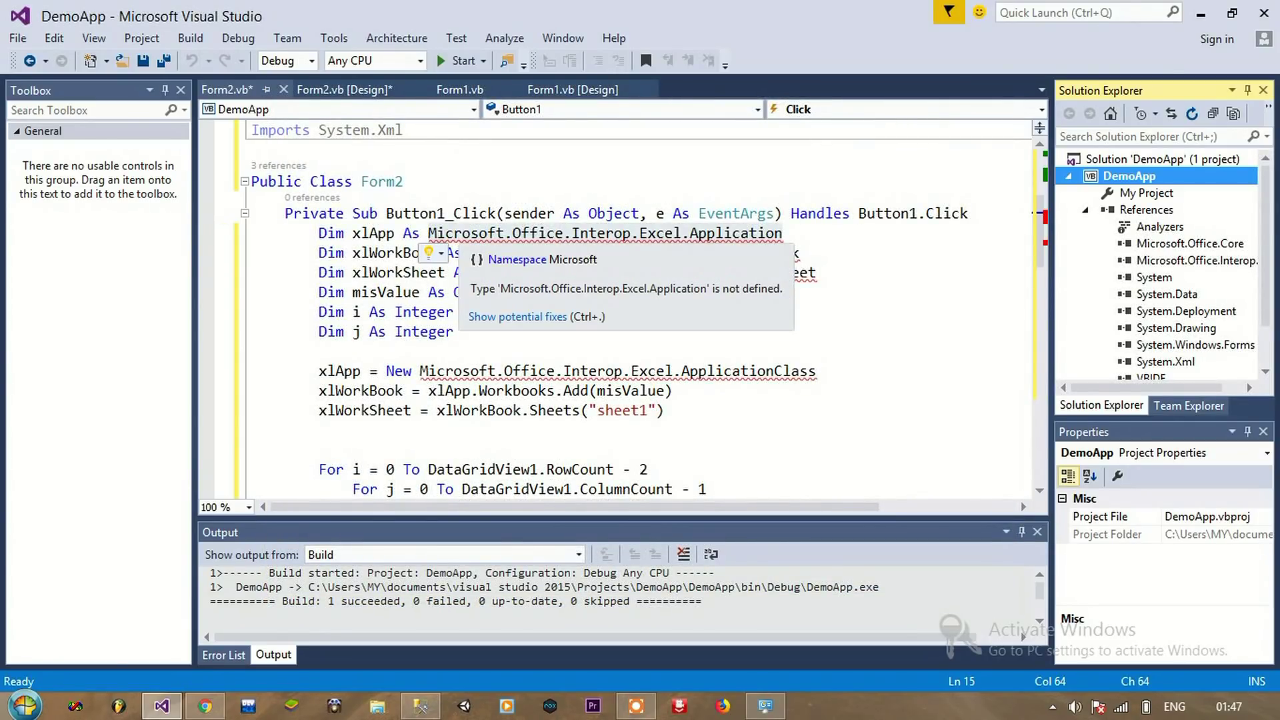
Step: Start Debugging from the Debug menu to build DemoApp and show Form1
left_click(454, 292)
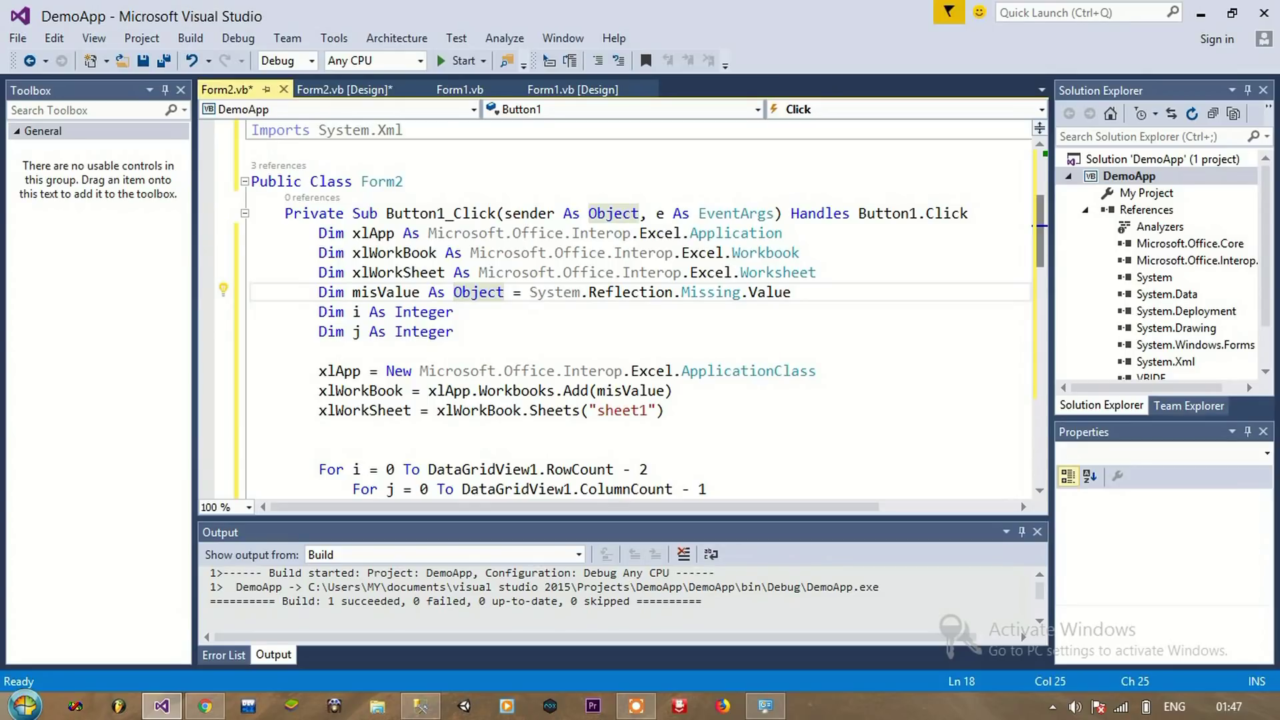
scroll(630, 311, "up", 3)
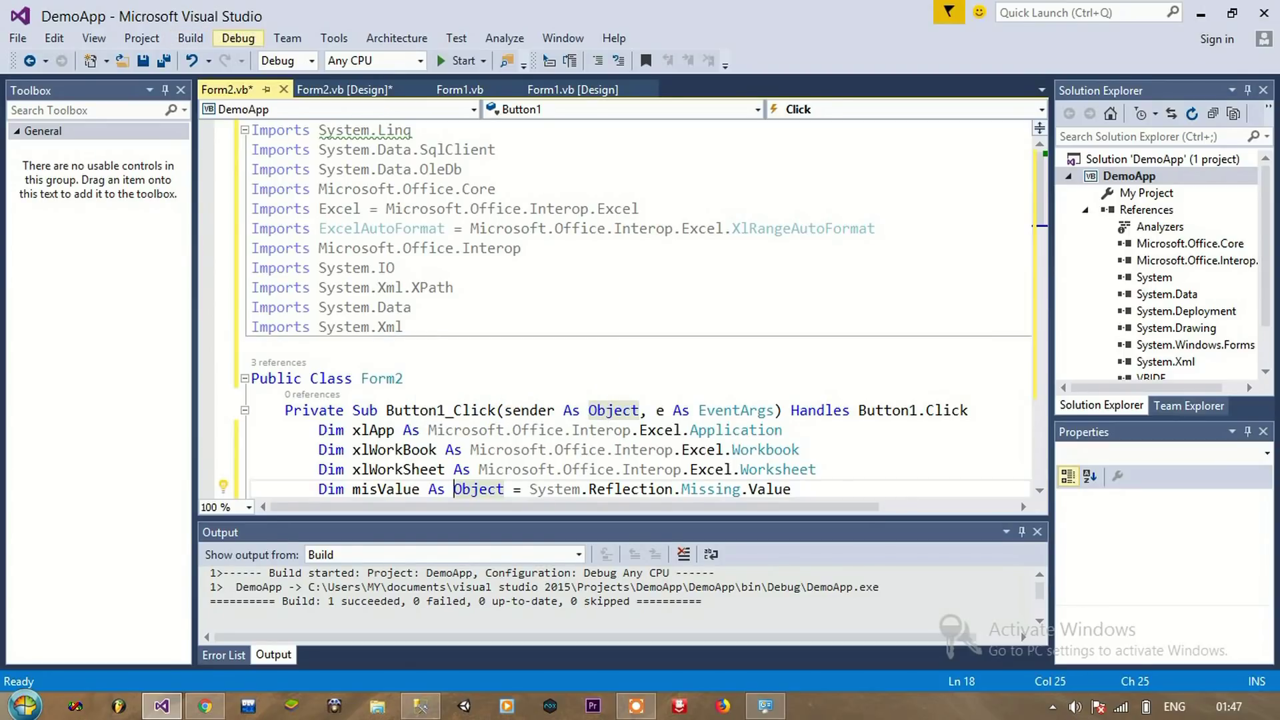
left_click(238, 38)
left_click(310, 145)
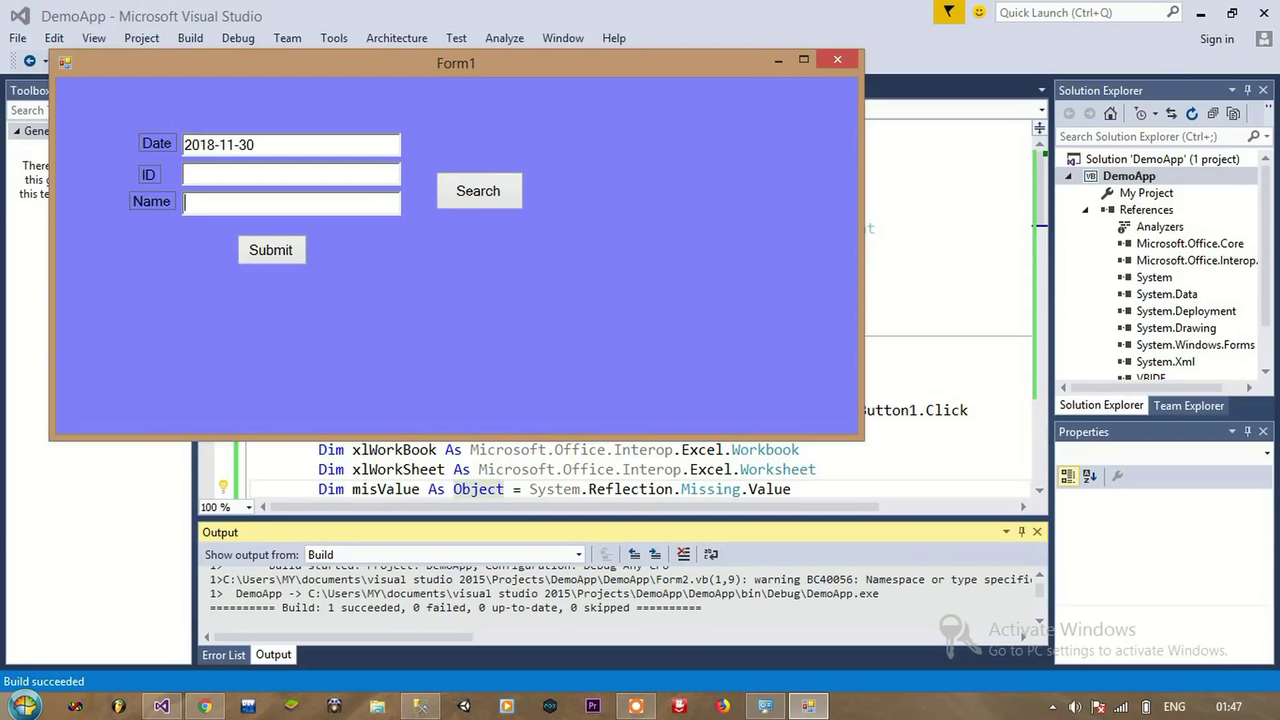
Step: Submit NELSON, export Form2's grid to D:\Todays_record_excel.xlsx, and dismiss the message
key("Tab")
key("Tab")
type("N")
type("ELSON")
key("Return")
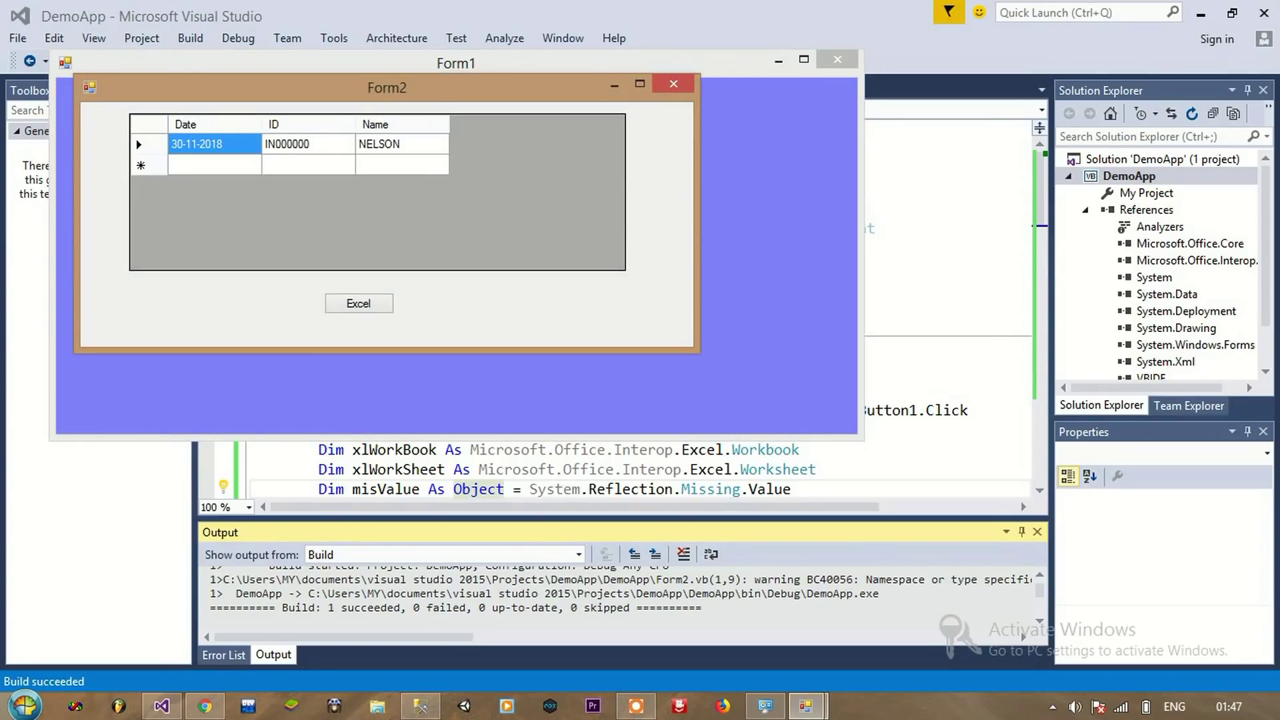
left_click(358, 303)
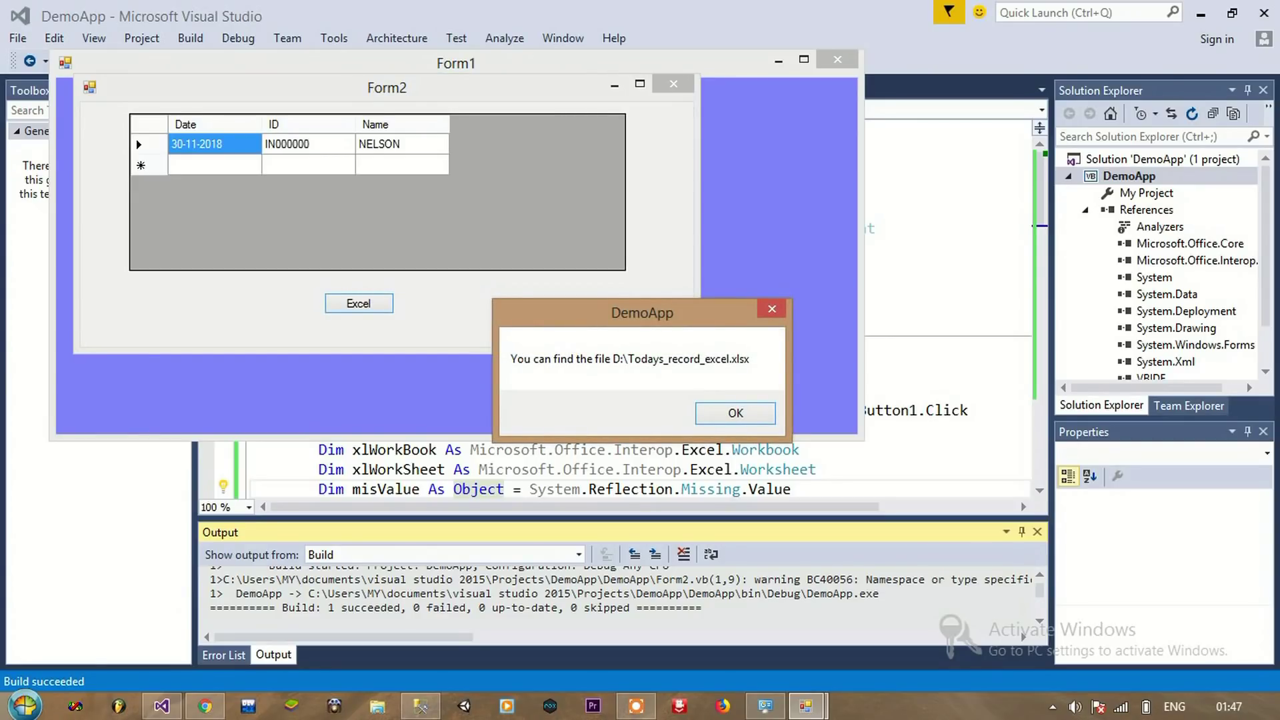
key("Return")
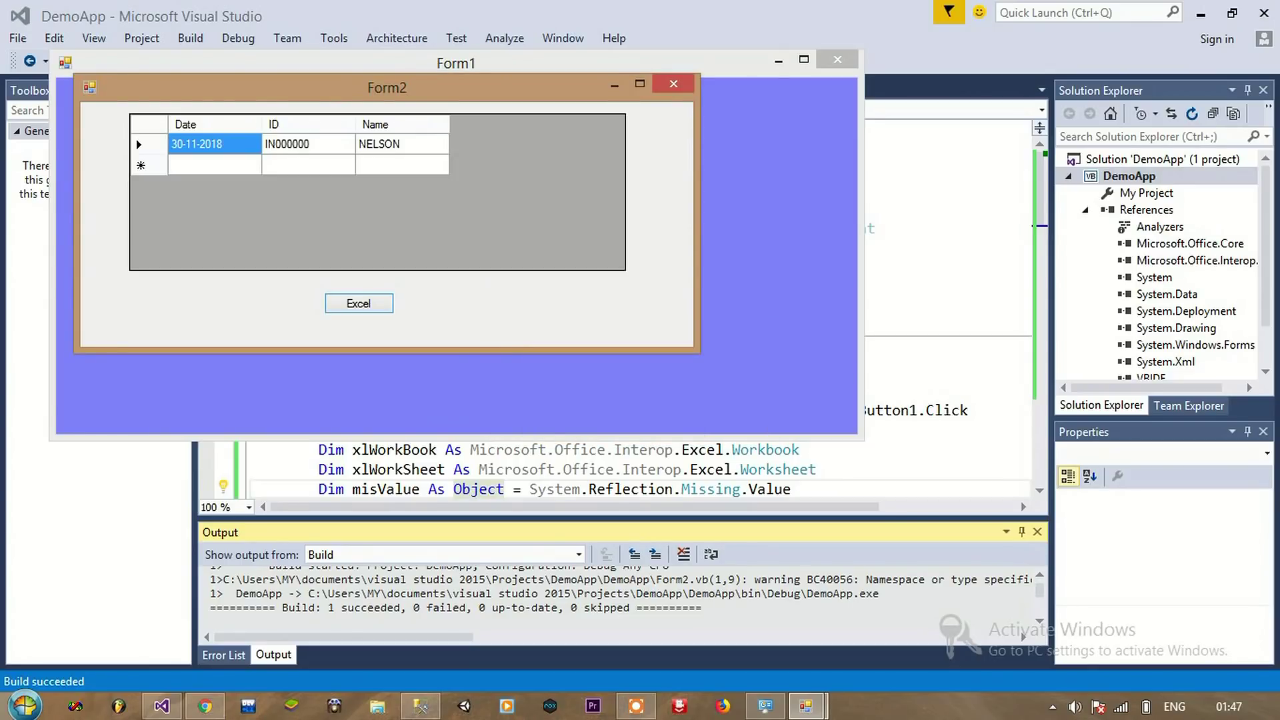
Step: Browse via Computer to Local Disk (D:) to find the exported Todays_record_excel file
left_click(24, 707)
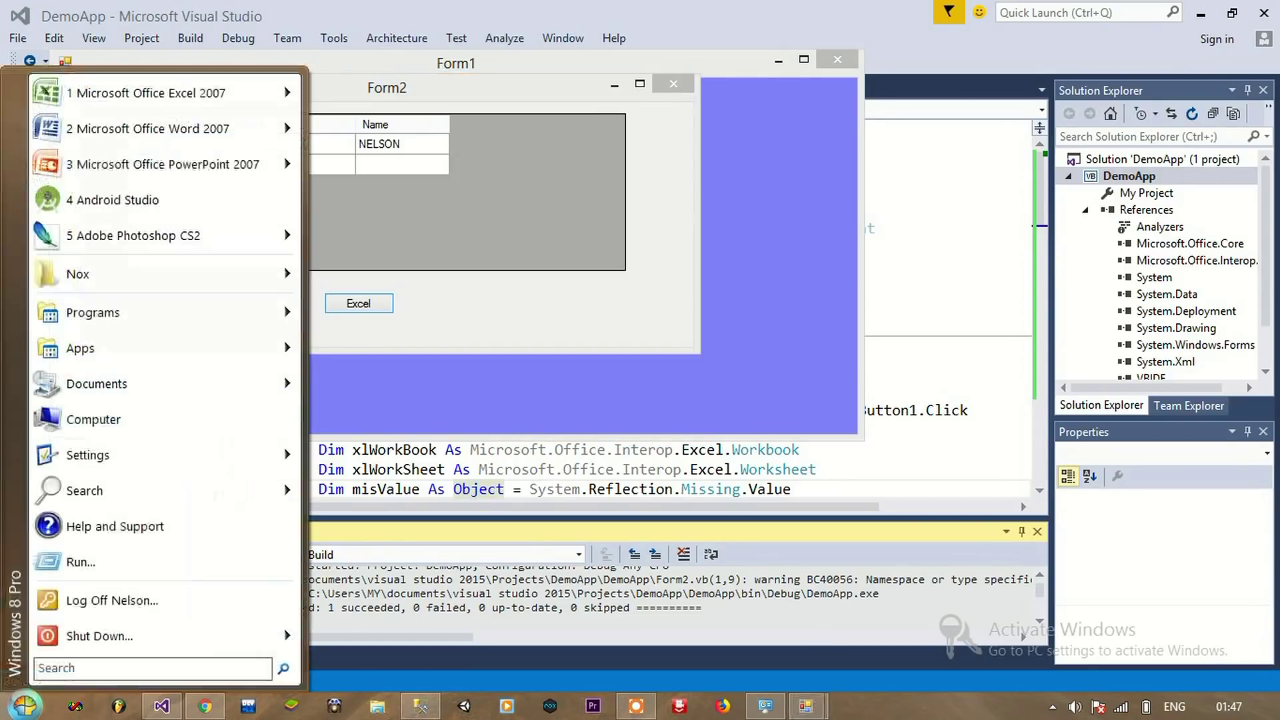
left_click(92, 420)
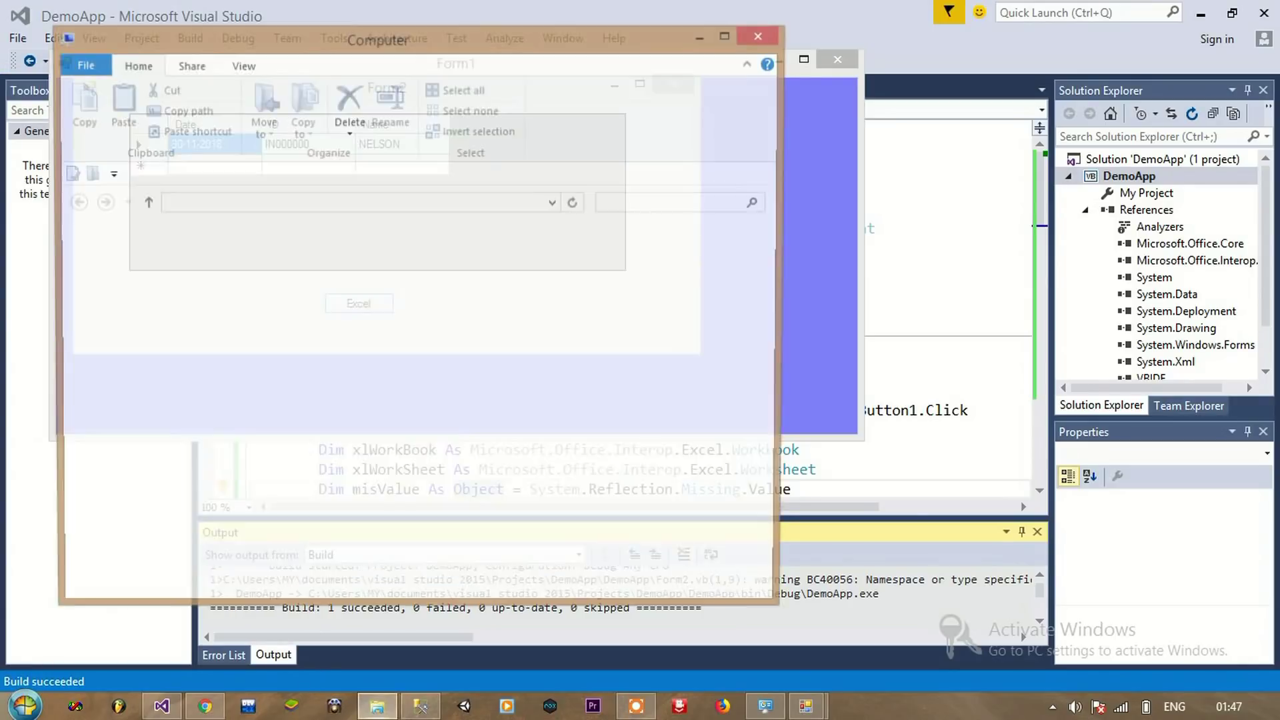
left_click(572, 278)
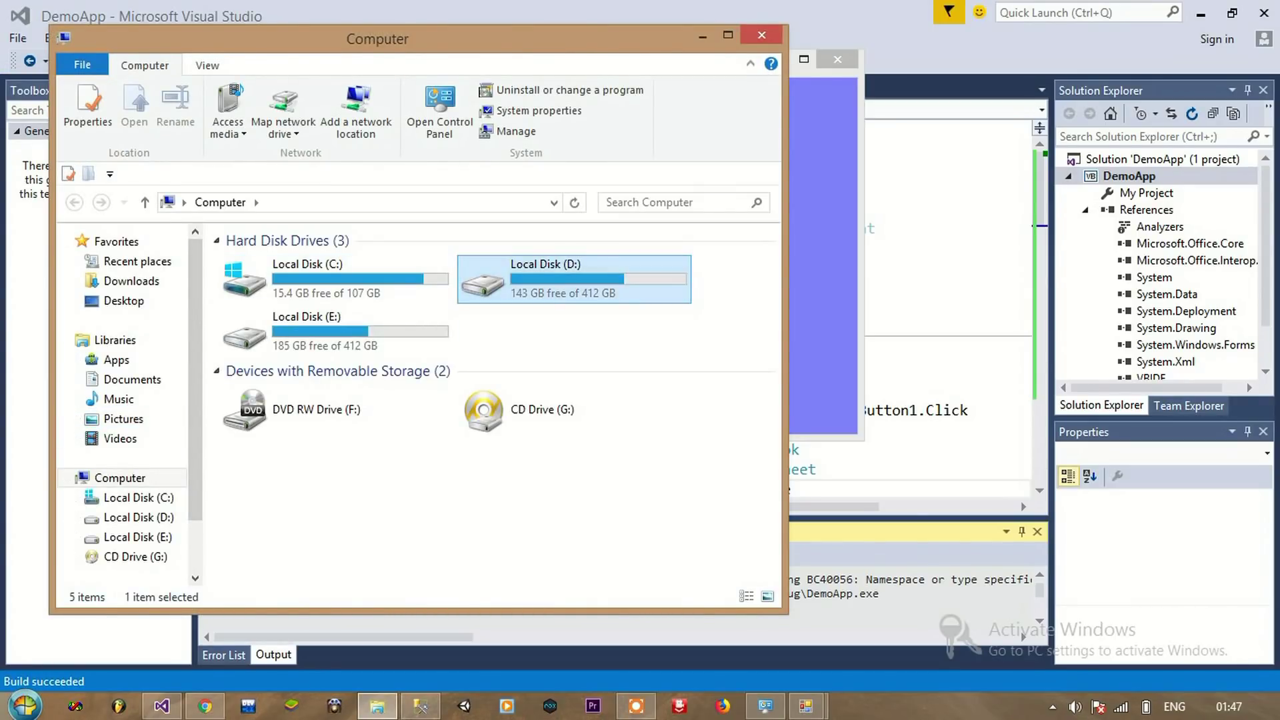
double_click(574, 278)
scroll(580, 300, "down", 1)
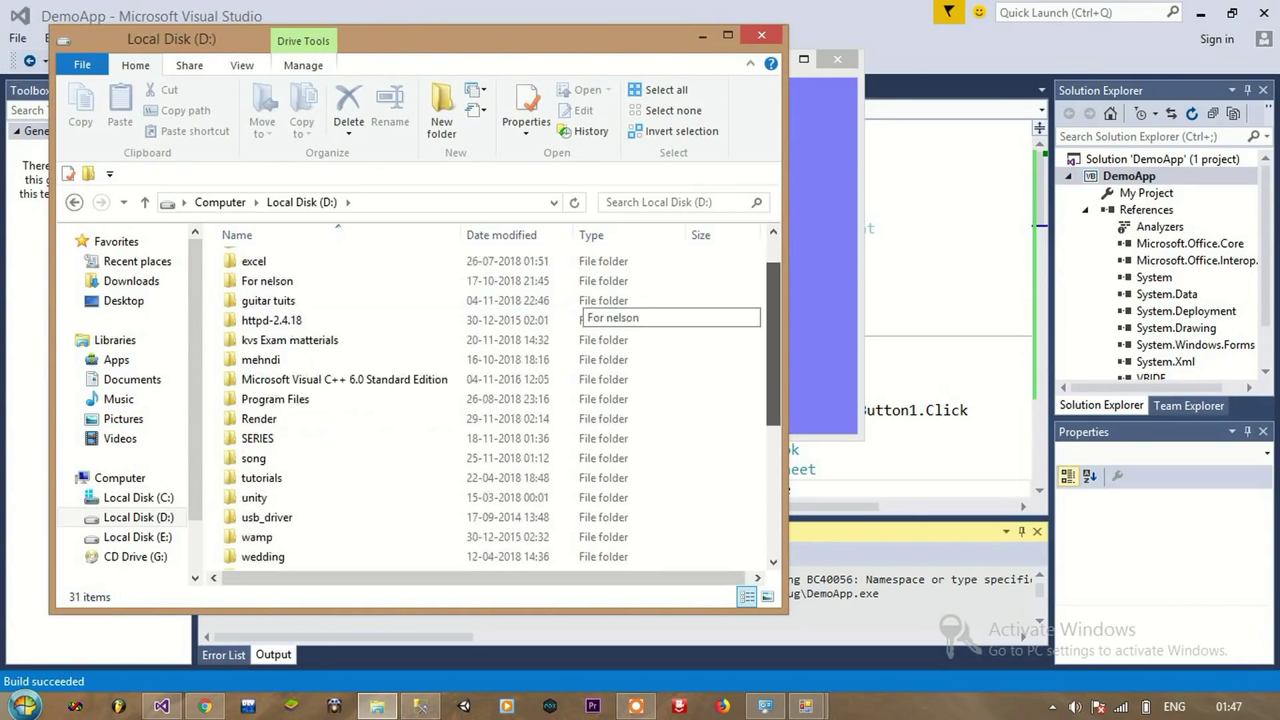
scroll(581, 301, "down", 5)
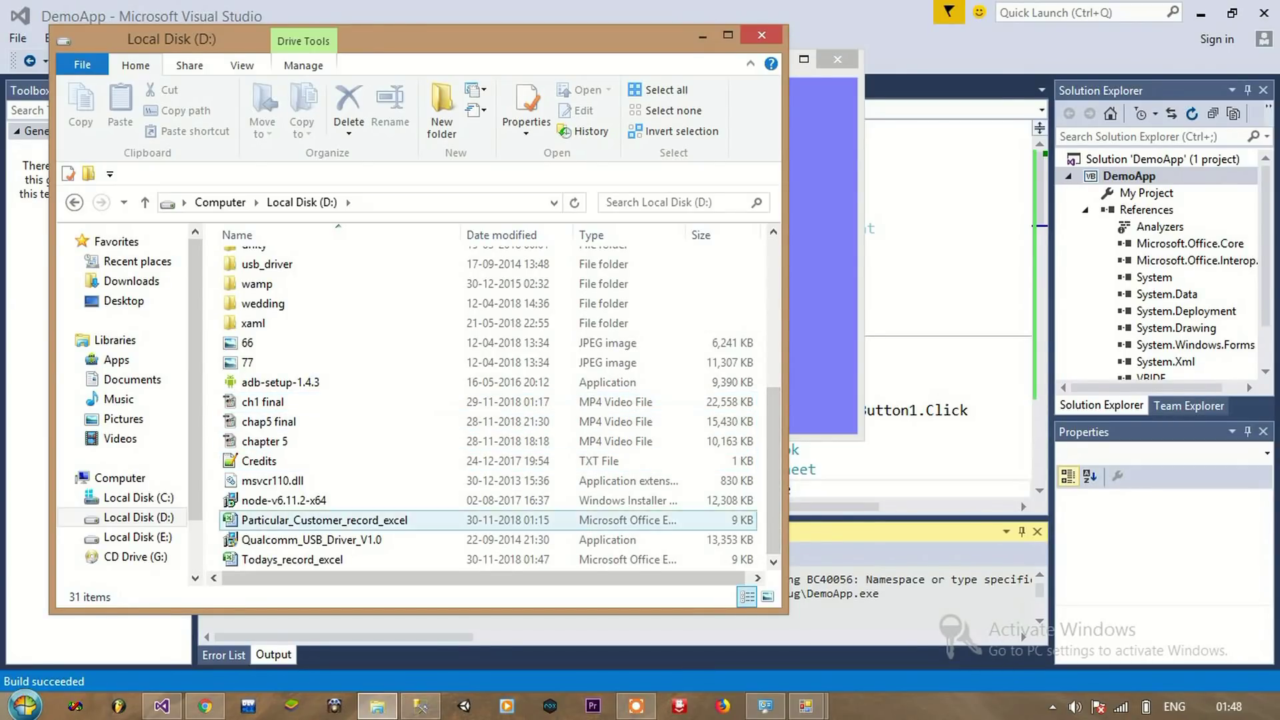
Step: Open Todays_record_excel in Excel and autofit column A to show the full dates
double_click(293, 559)
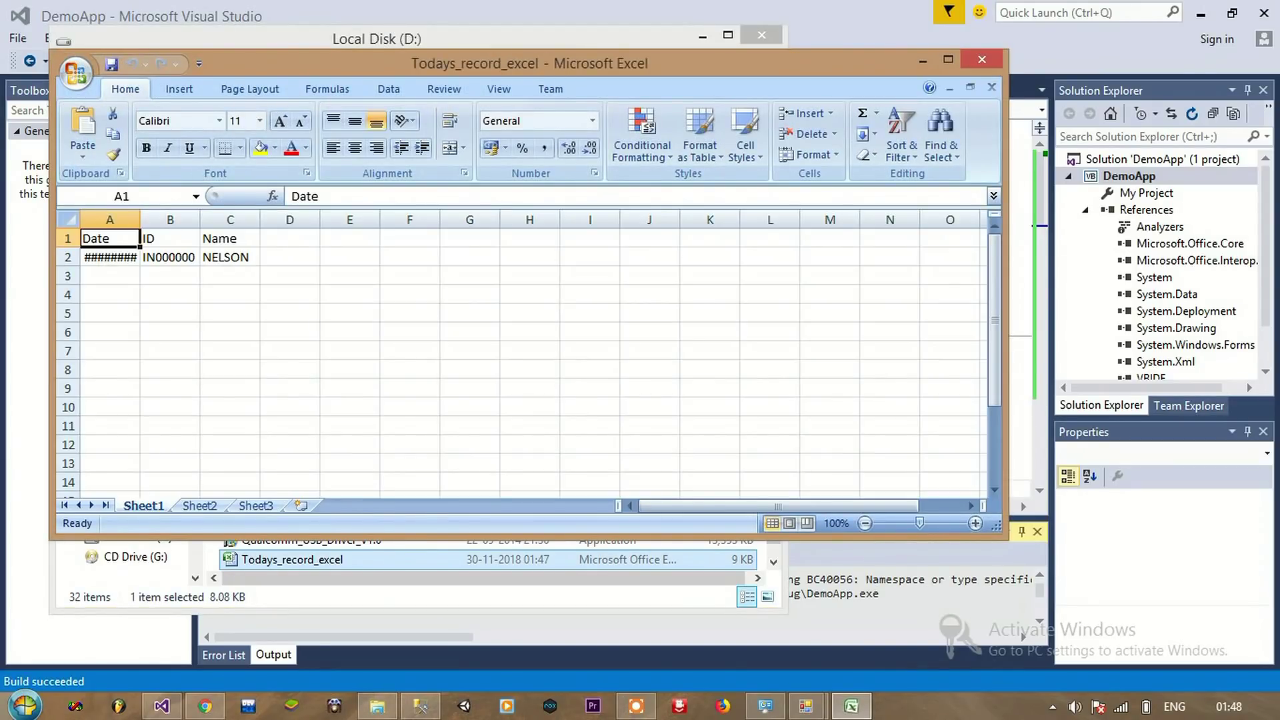
double_click(140, 218)
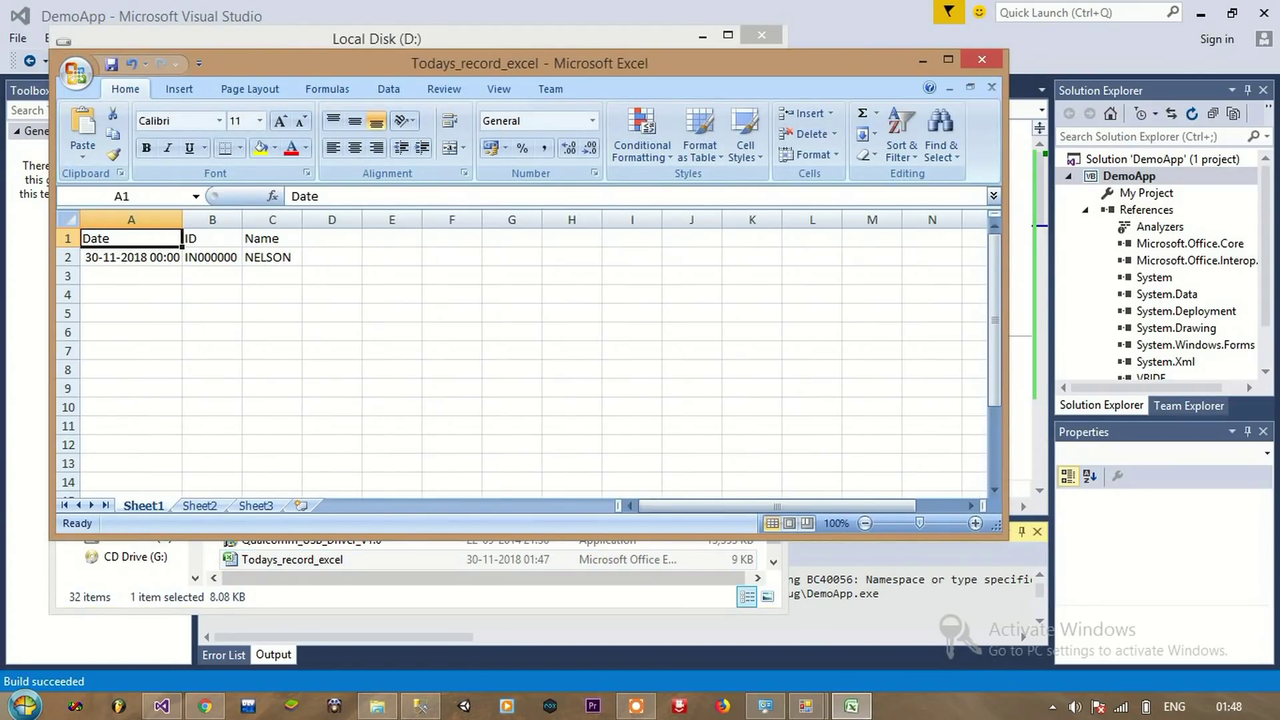